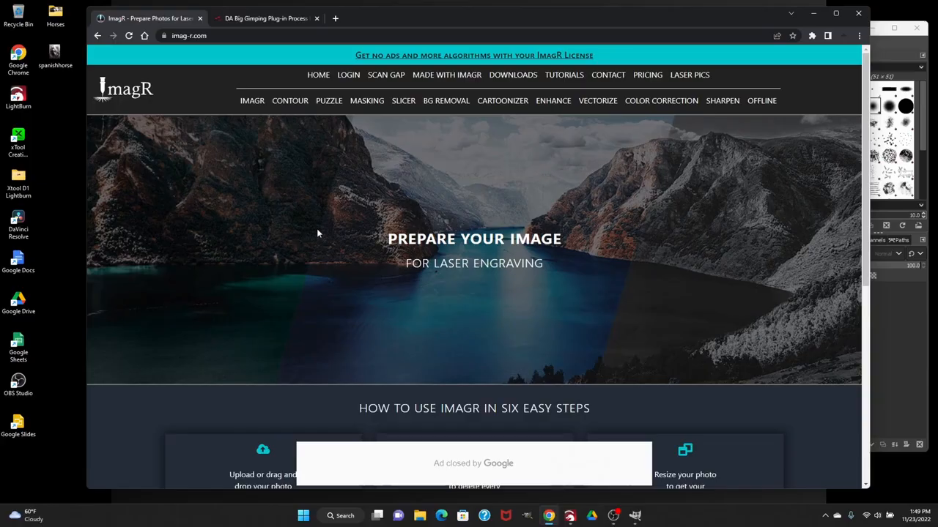
Upload the spanishhorse photo from the Desktop into the ImagR editor
scroll(318, 233, "down", 3)
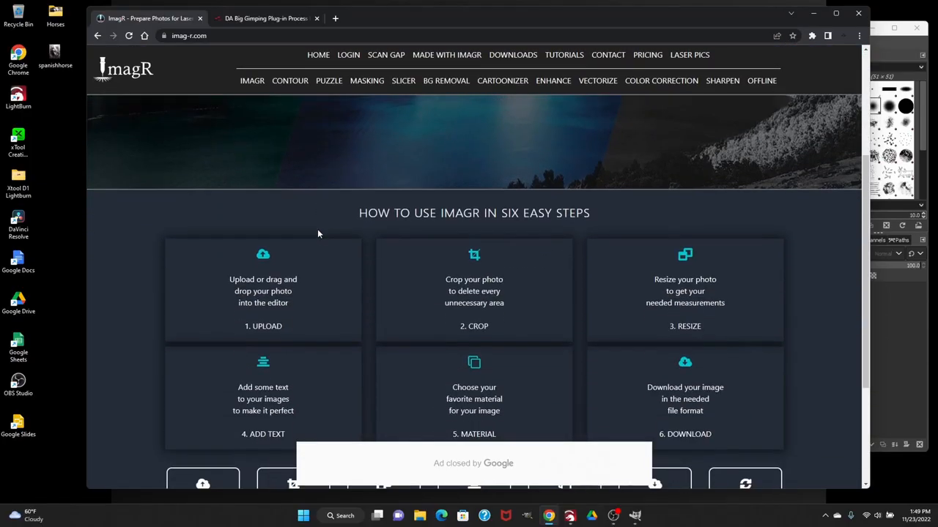
scroll(313, 254, "down", 2)
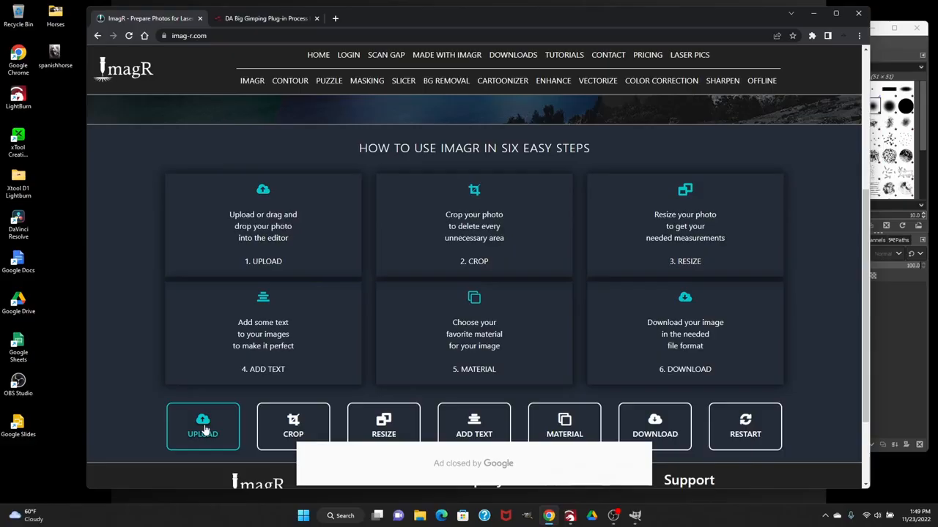
left_click(203, 429)
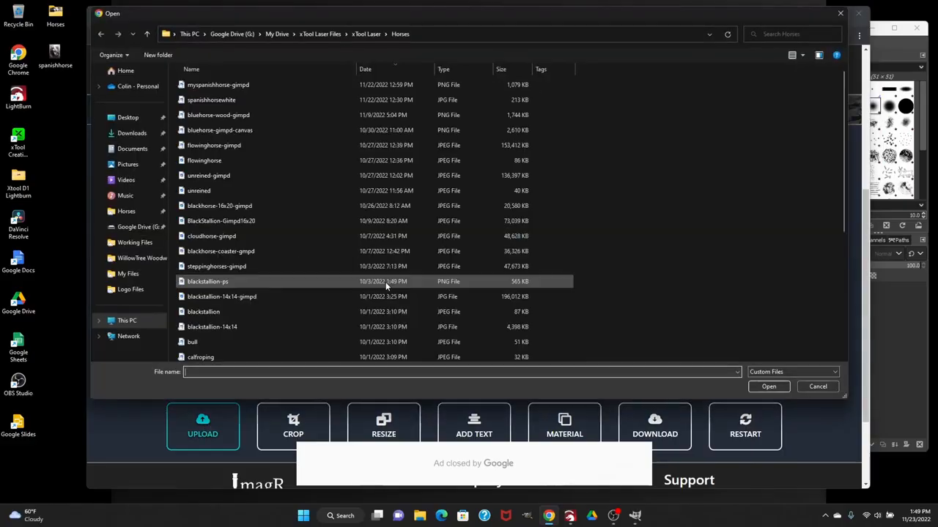
left_click(132, 119)
left_click(199, 117)
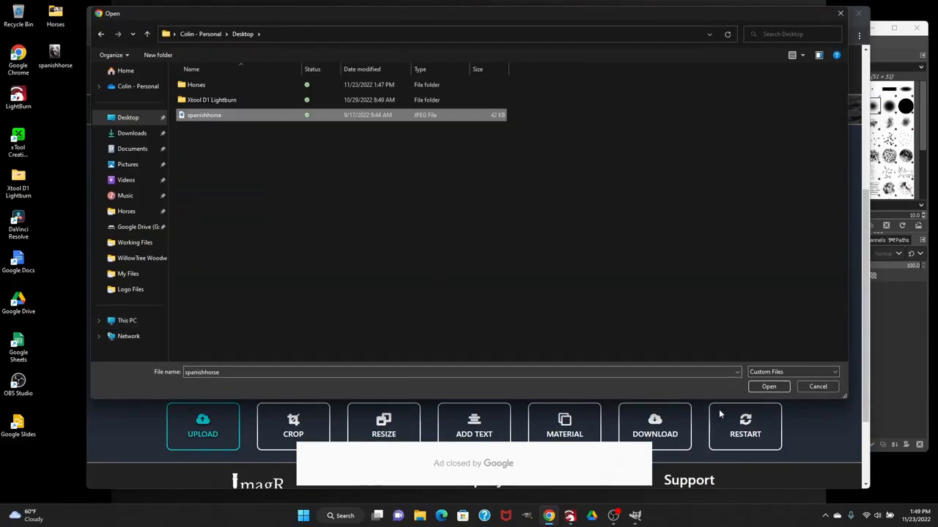
left_click(769, 386)
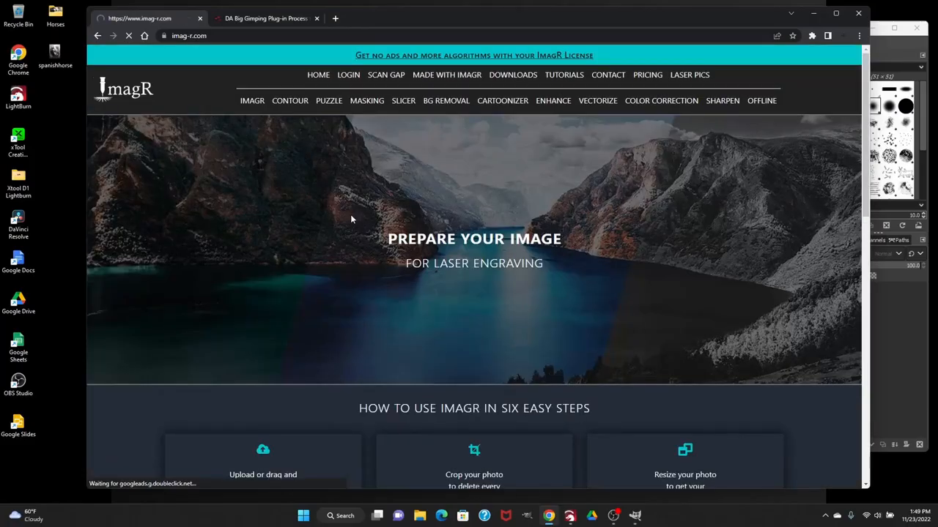
Start cropping the uploaded horse photo and set the crop measurement to inches
scroll(495, 275, "down", 5)
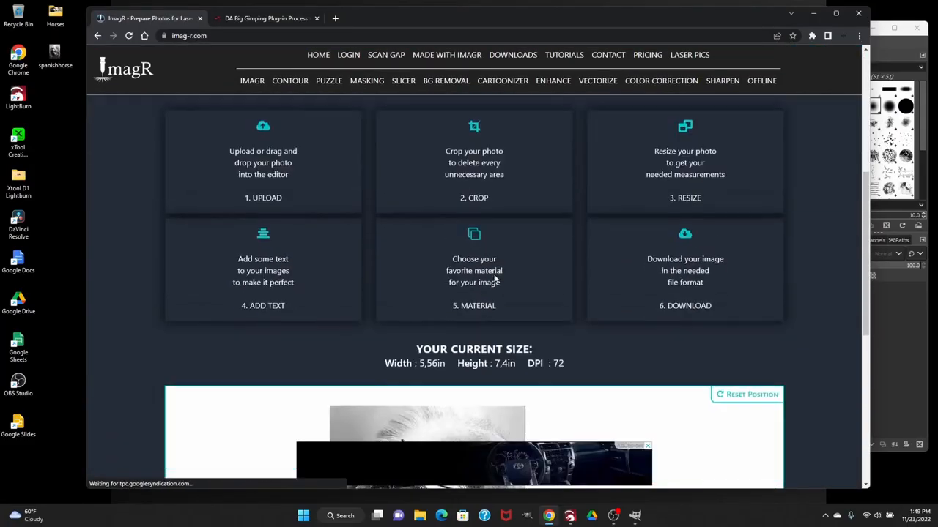
scroll(494, 279, "down", 5)
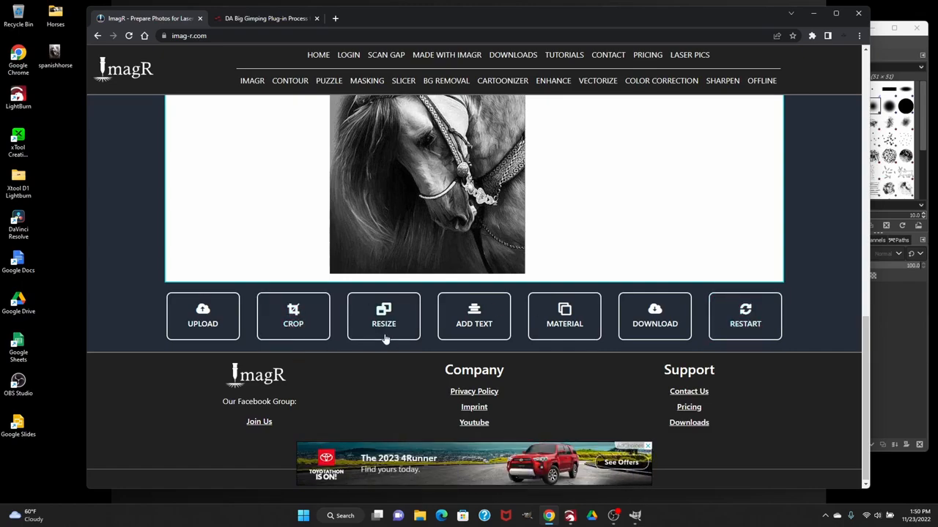
left_click(296, 312)
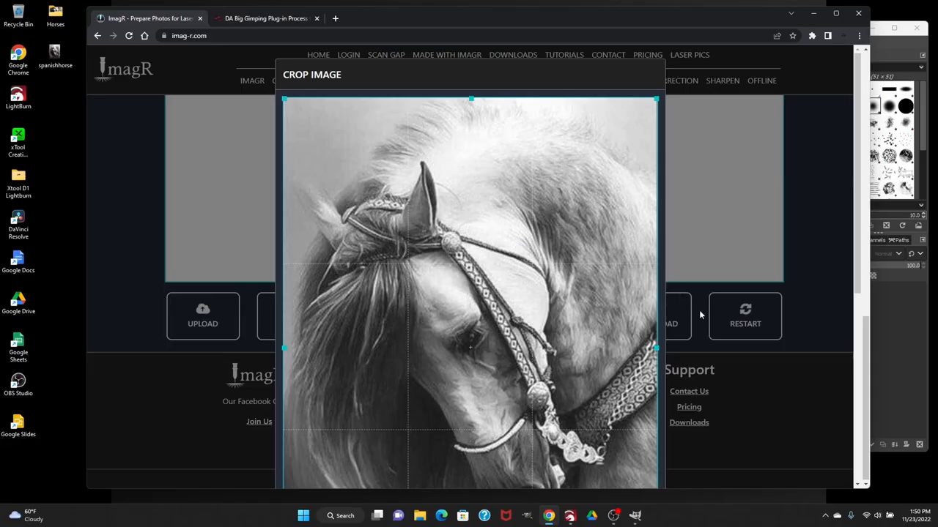
scroll(826, 318, "down", 4)
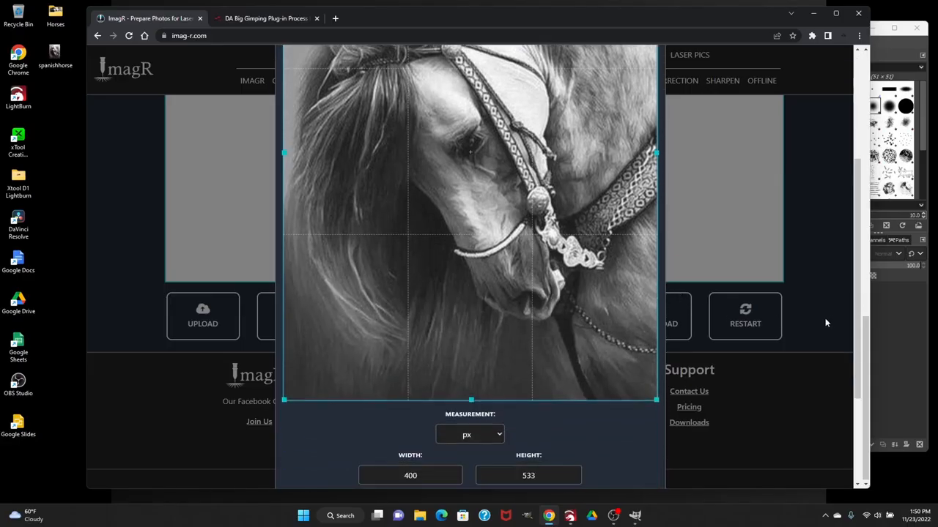
scroll(825, 321, "down", 1)
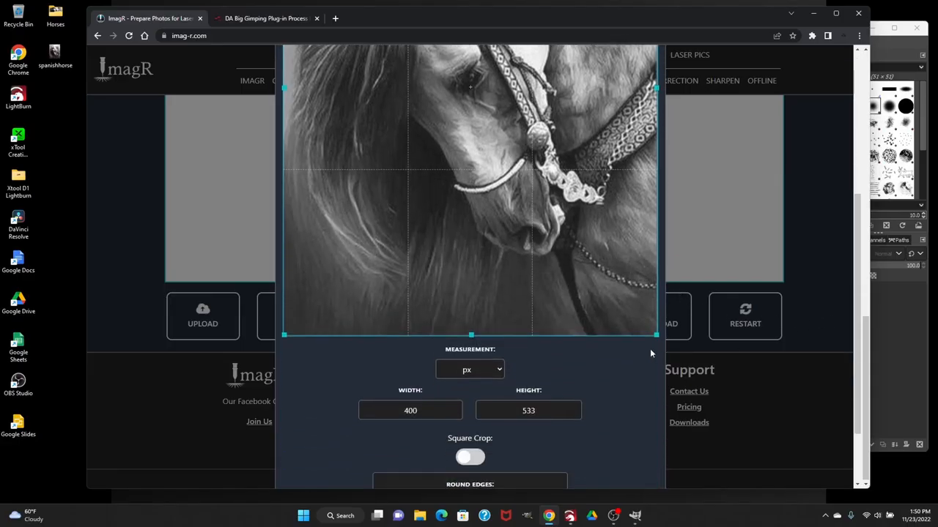
left_click(497, 372)
left_click(472, 396)
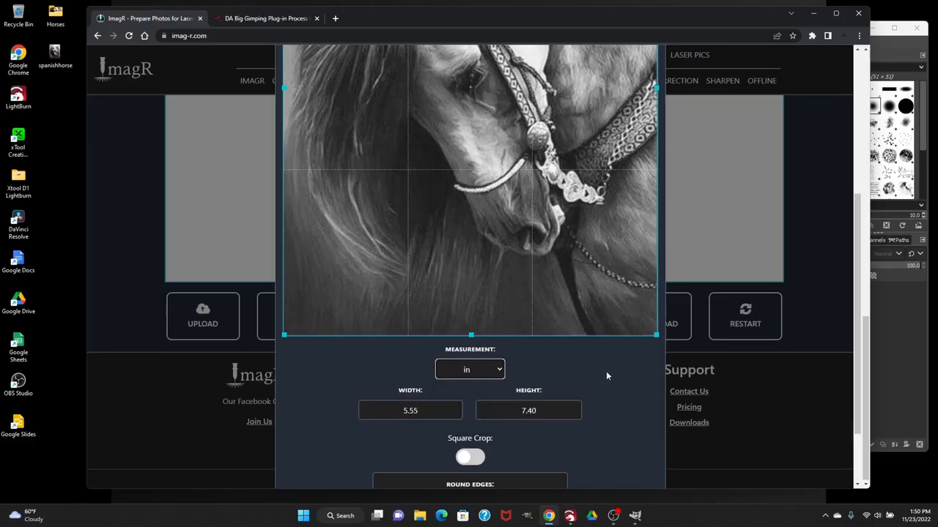
Enable Square Crop, shift the crop frame down toward the lower part of the horse photo, and apply the crop
scroll(607, 372, "down", 1)
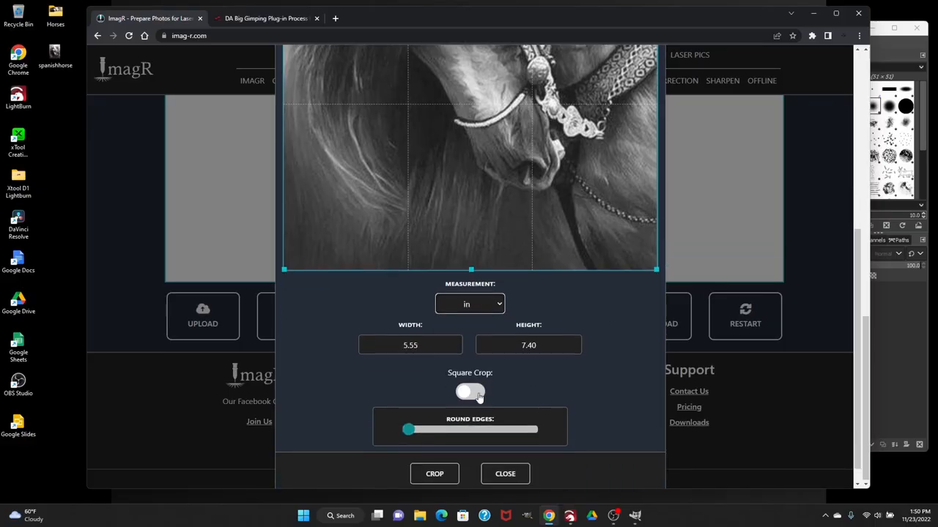
left_click(476, 394)
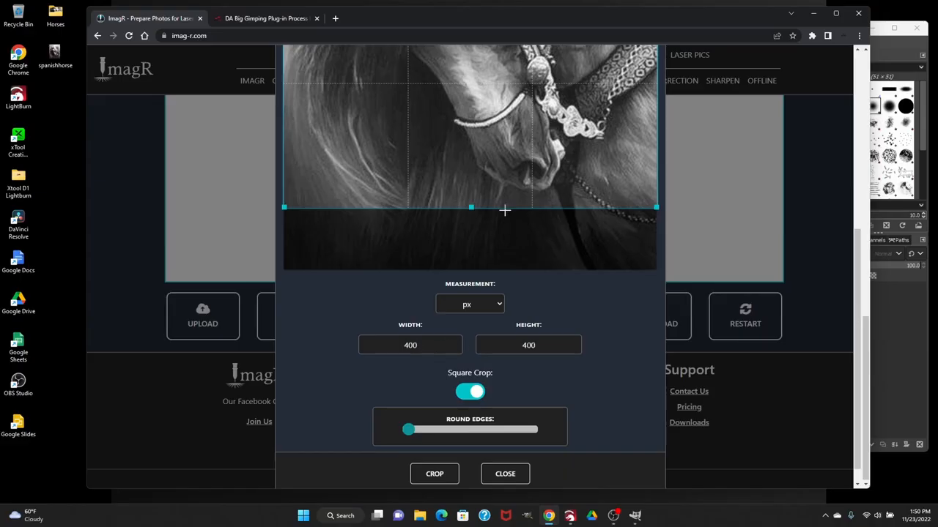
left_click_drag(501, 162, 496, 204)
scroll(755, 146, "up", 3)
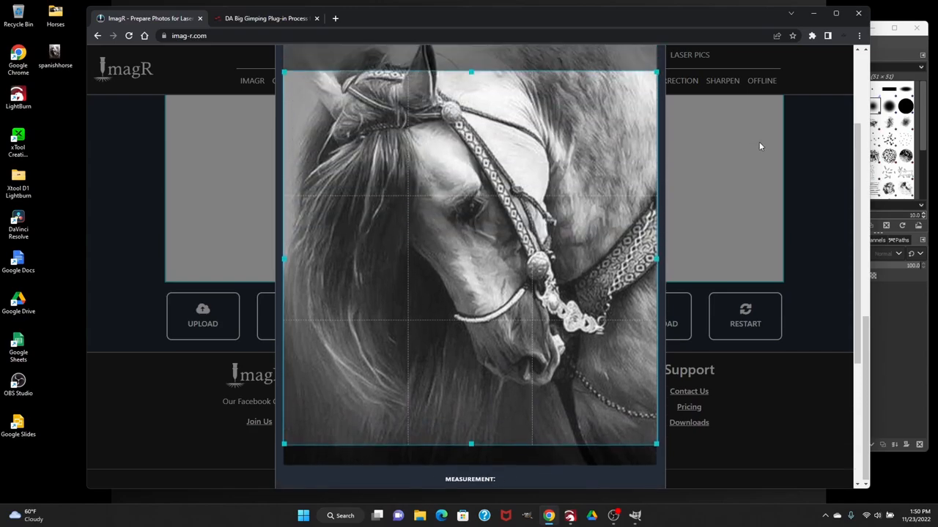
scroll(759, 142, "down", 3)
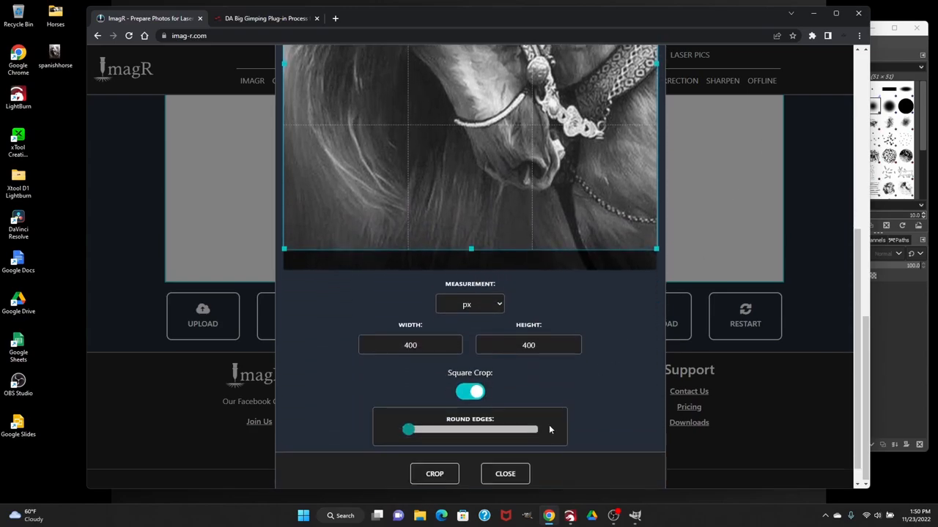
left_click(440, 478)
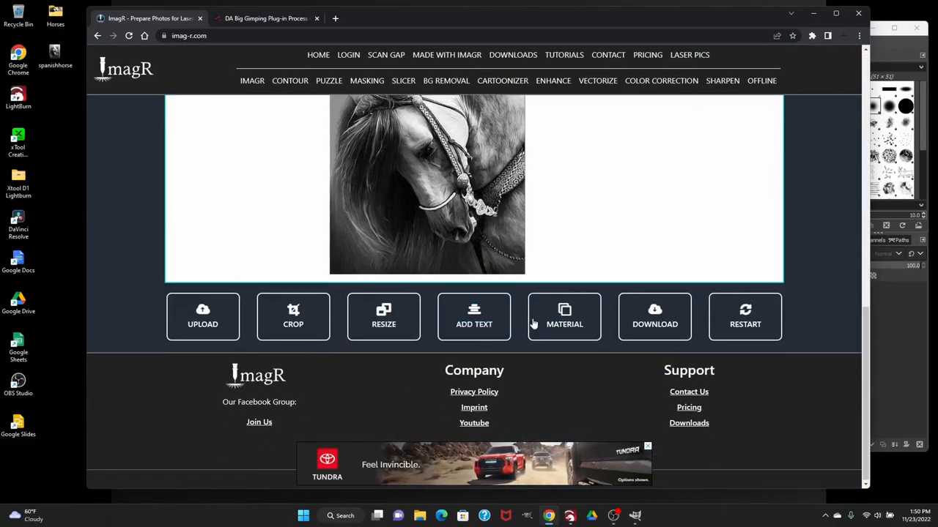
Apply the Norton White Tile material to the cropped horse photo
left_click(565, 326)
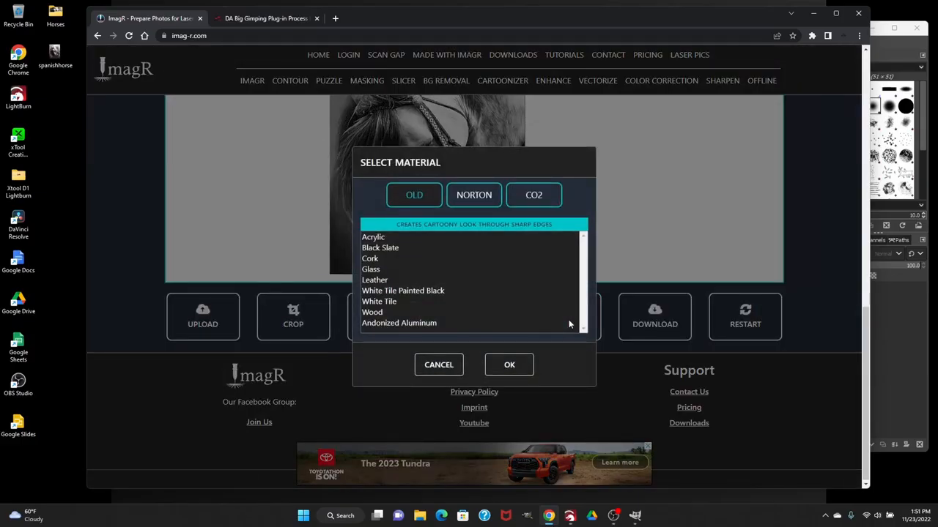
left_click(476, 199)
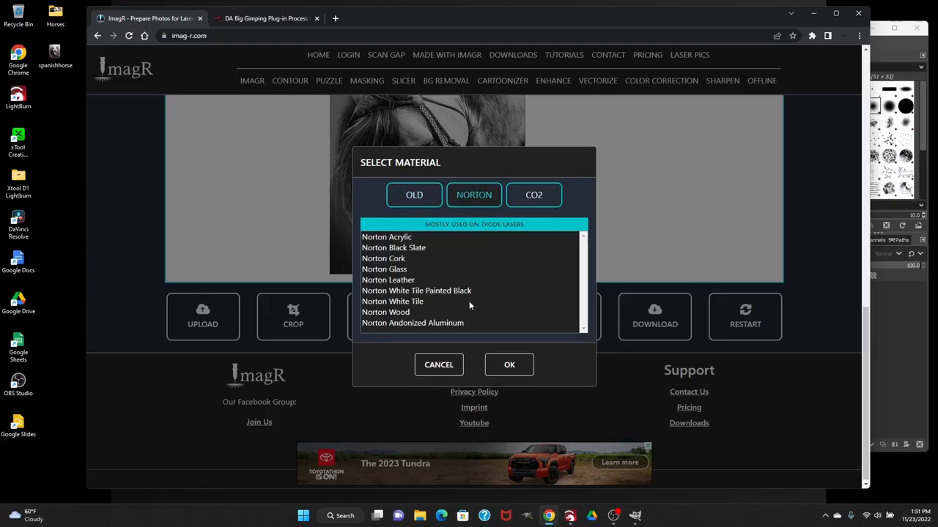
left_click(400, 303)
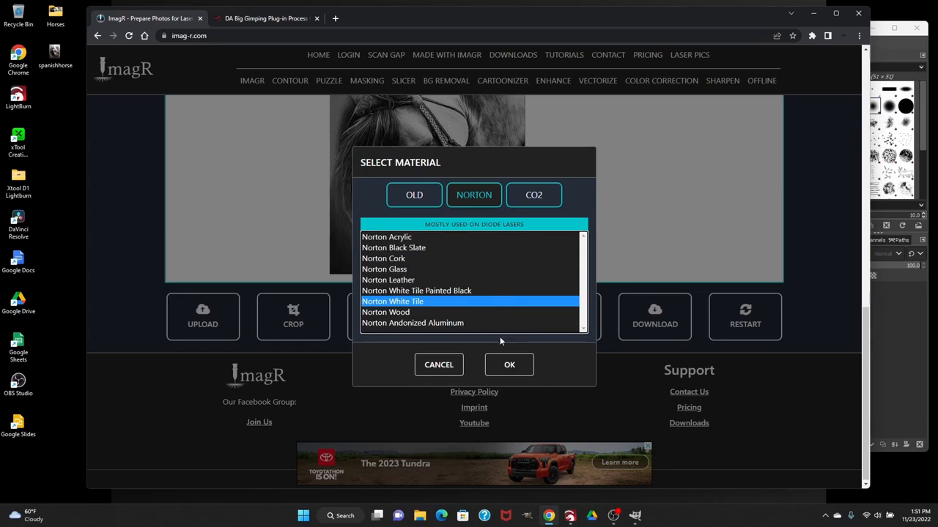
left_click(509, 371)
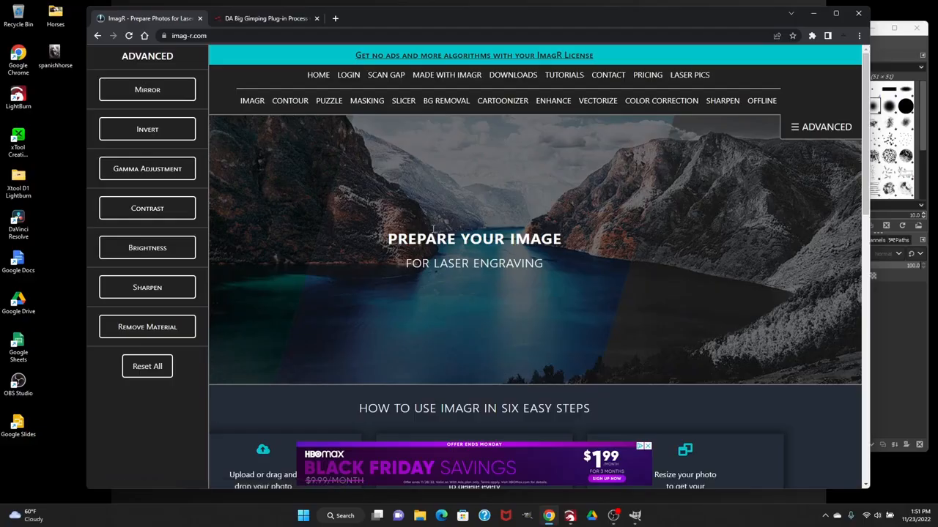
Download the processed horse image as a JPG and dismiss the advertisement that interrupts it
scroll(437, 227, "down", 6)
scroll(444, 236, "down", 3)
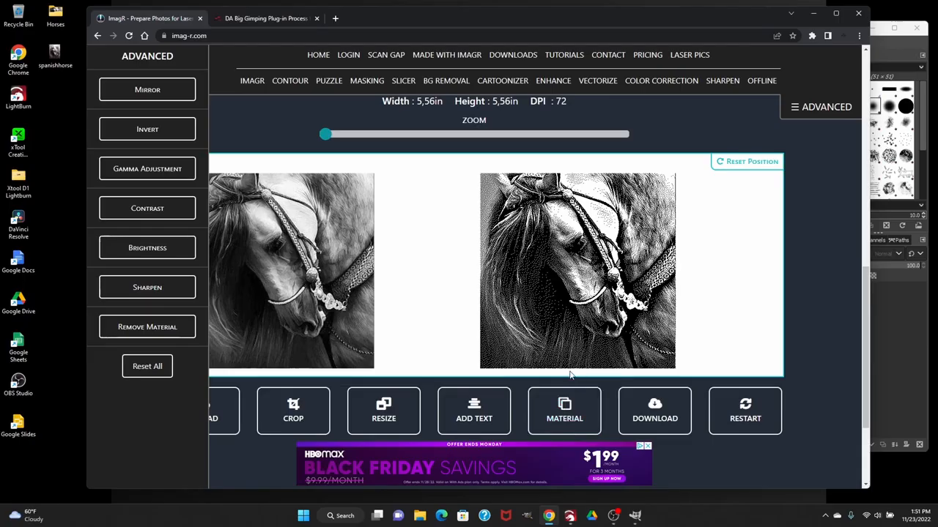
left_click(656, 407)
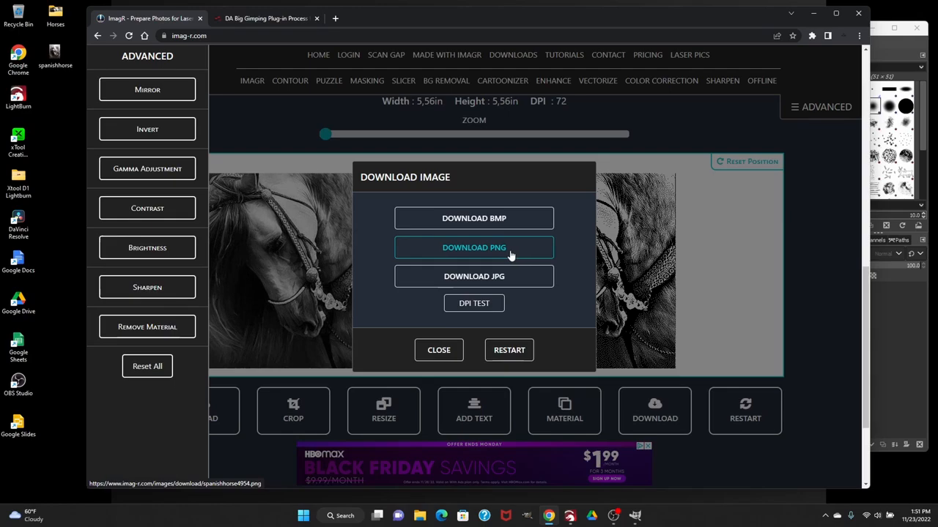
left_click(488, 282)
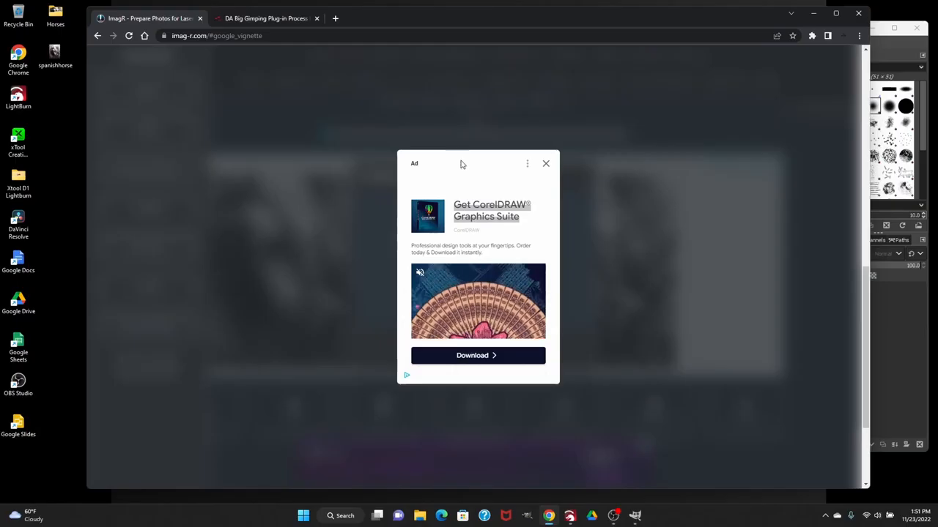
left_click(546, 165)
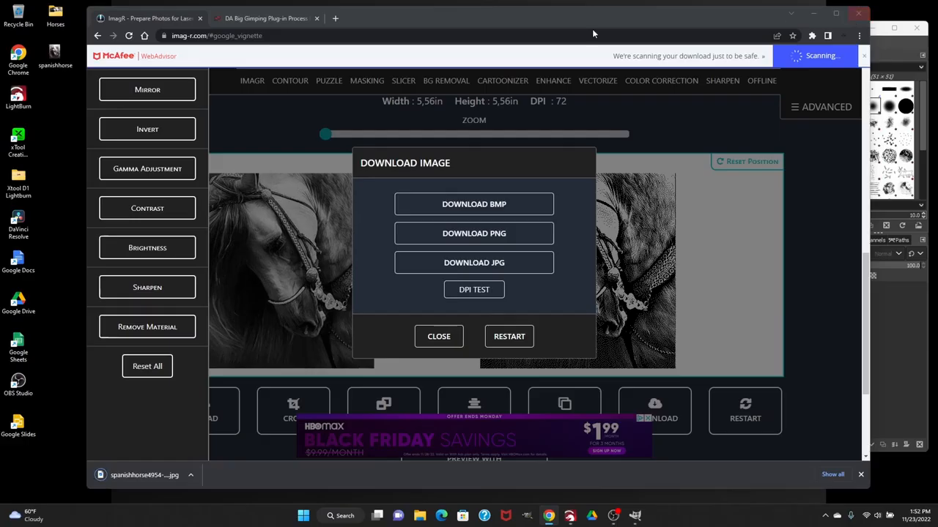
Examine the price of the DA Big Gimping plug-in on the Infinite Laser page and return to ImagR
left_click(263, 18)
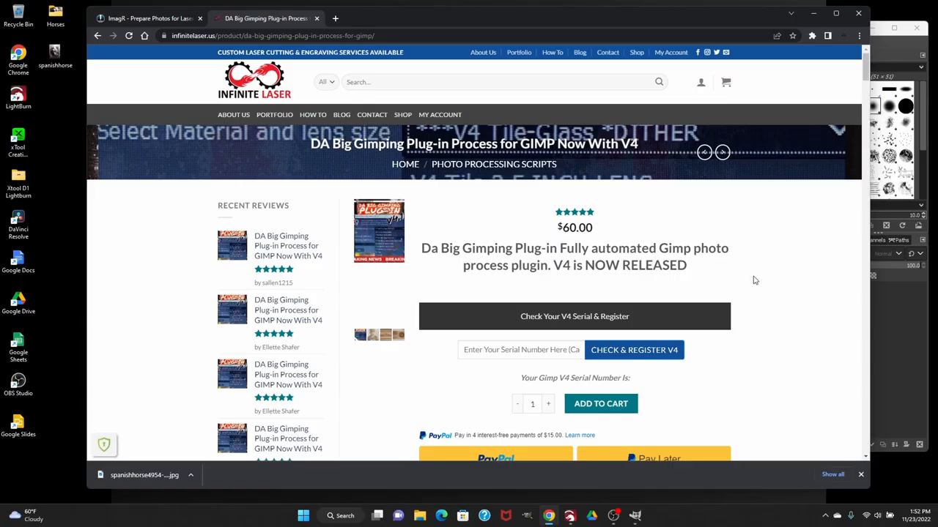
left_click_drag(609, 233, 564, 228)
left_click(147, 18)
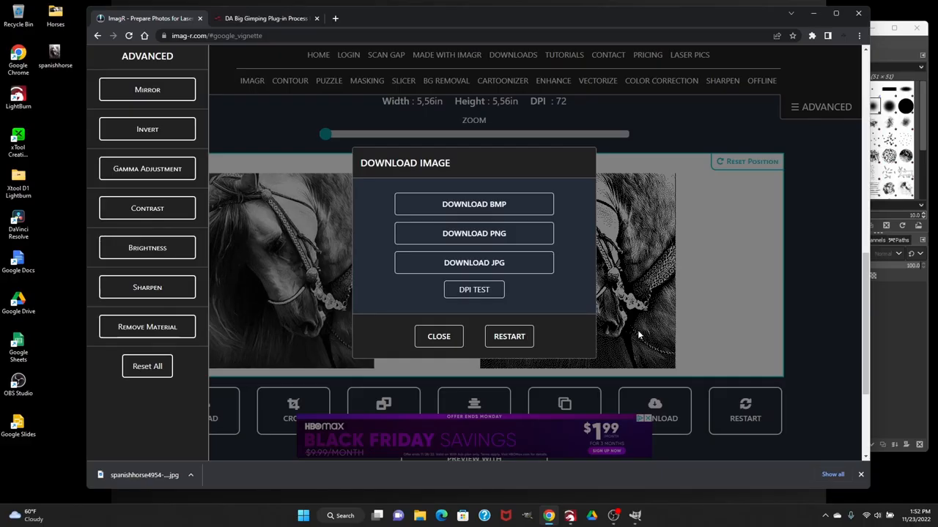
Restart the ImagR editor to clear the processed horse photo
left_click(504, 339)
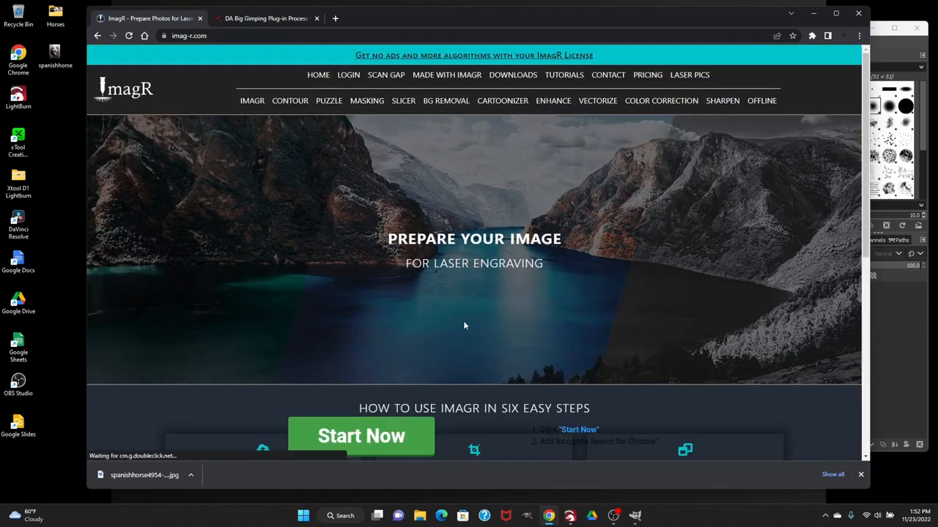
scroll(440, 293, "down", 5)
scroll(442, 296, "down", 2)
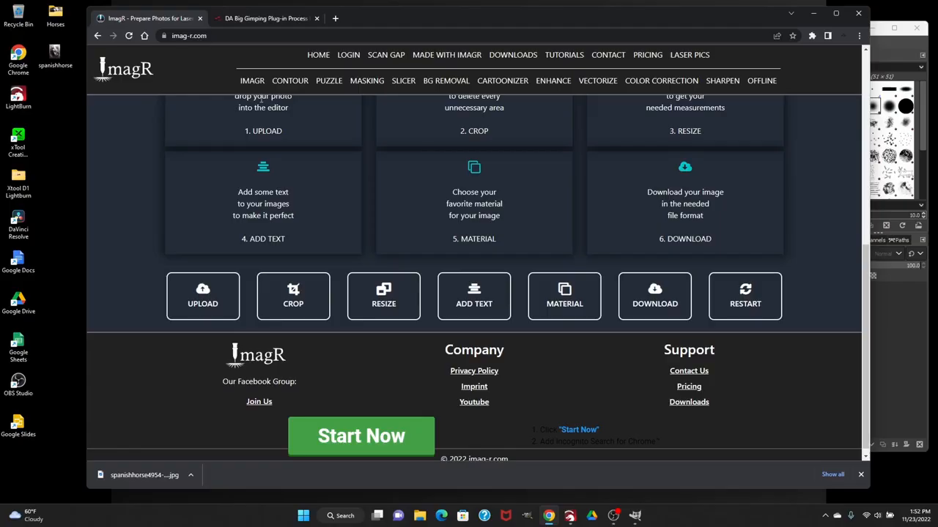
Revisit the plug-in product page, and open the official GIMP website through a Google search for "gimp" in a new tab
left_click(266, 20)
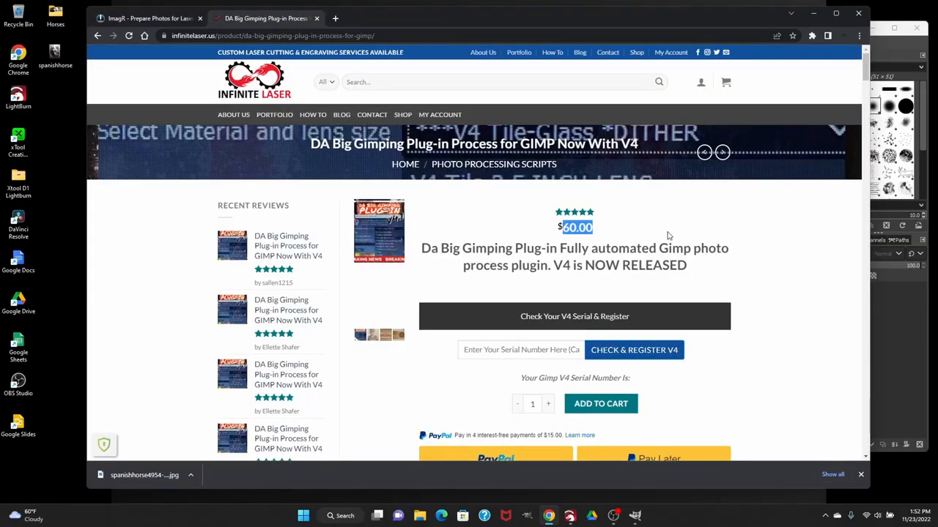
scroll(665, 243, "down", 1)
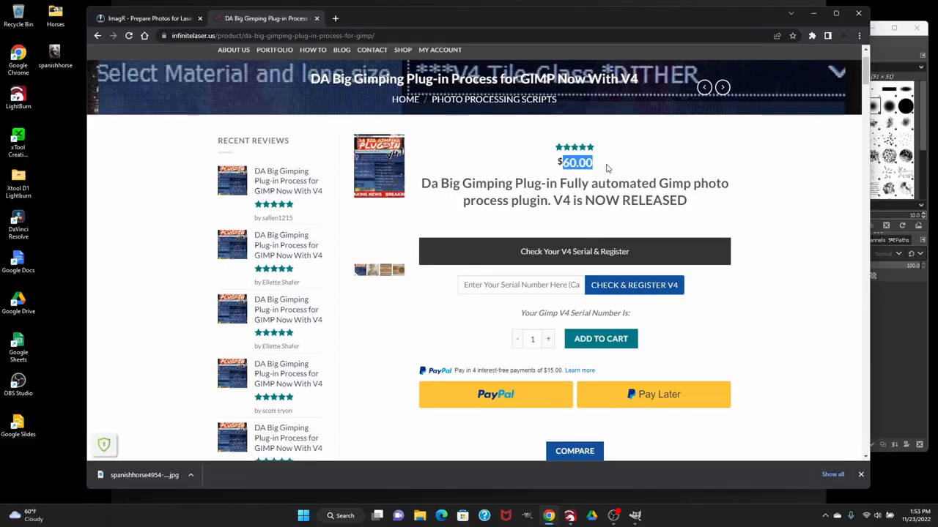
left_click(334, 17)
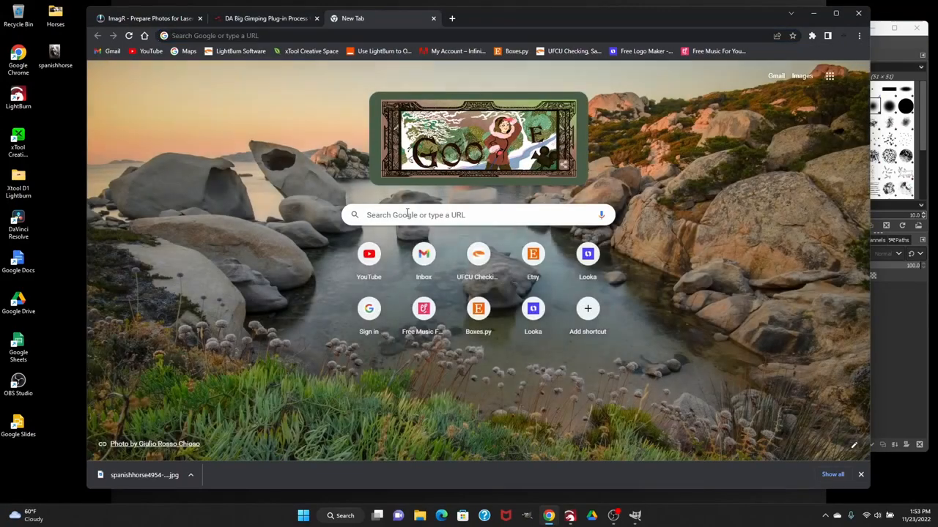
left_click(408, 214)
type("gimp")
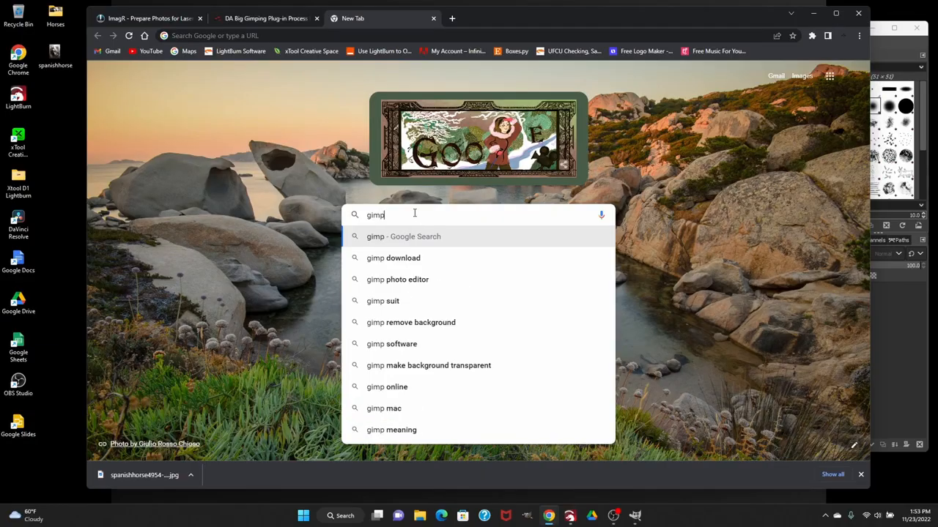
key("Return")
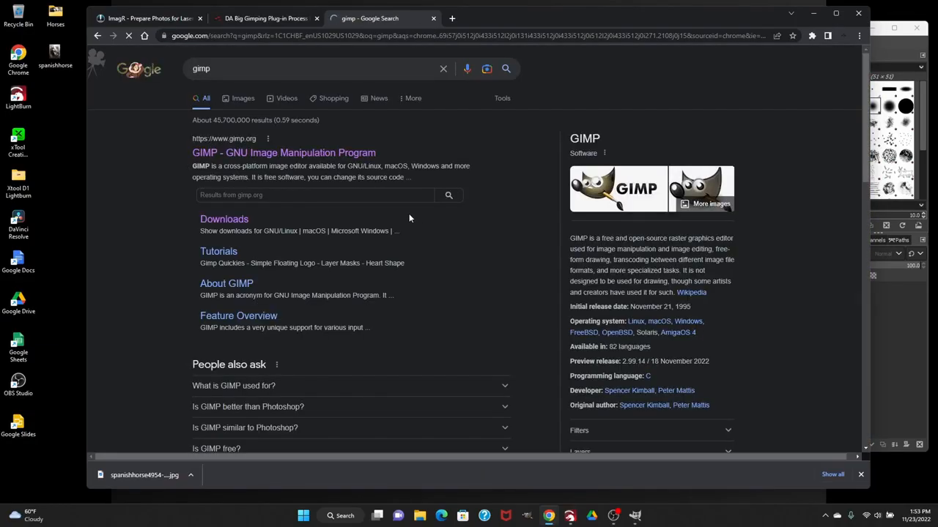
left_click(263, 156)
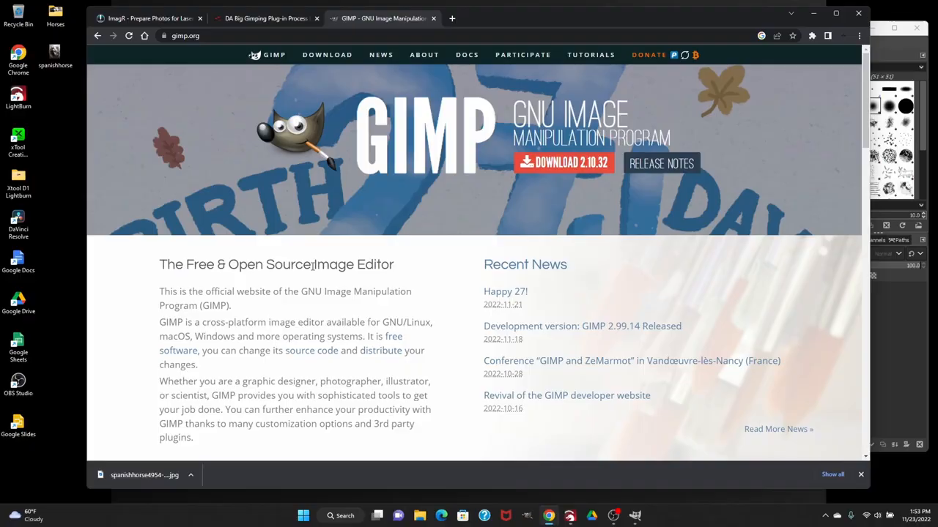
scroll(415, 267, "down", 3)
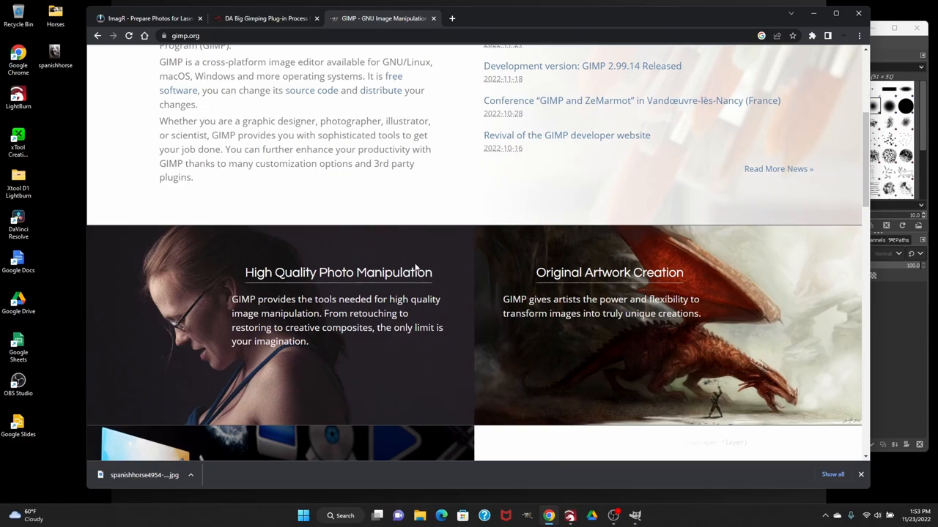
Review the GIMP website's feature overview and download section, and compare it with the DA Big Gimping plug-in product page
scroll(415, 267, "down", 2)
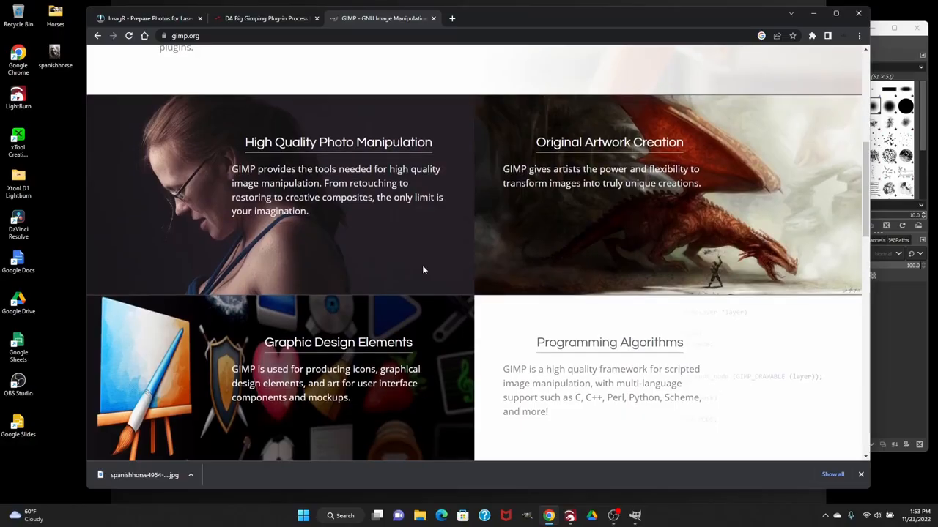
scroll(422, 268, "up", 3)
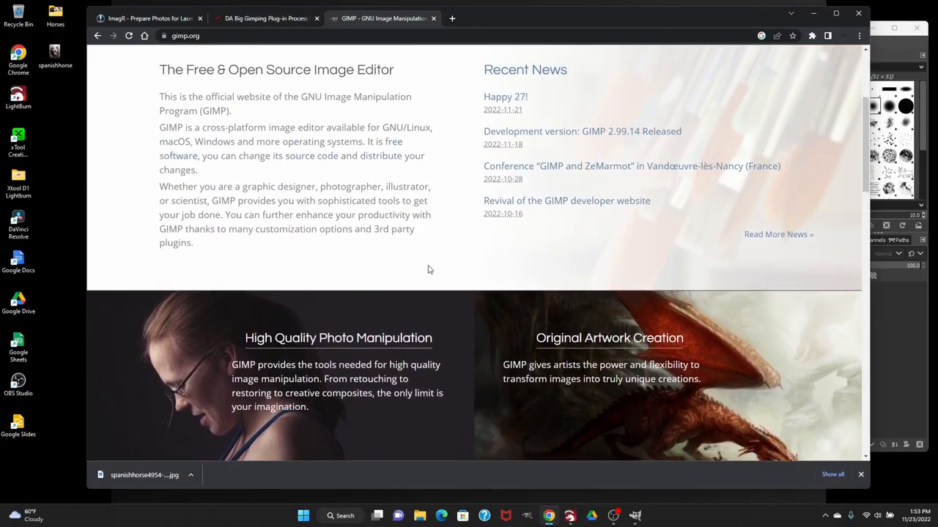
scroll(428, 270, "up", 2)
scroll(412, 148, "up", 1)
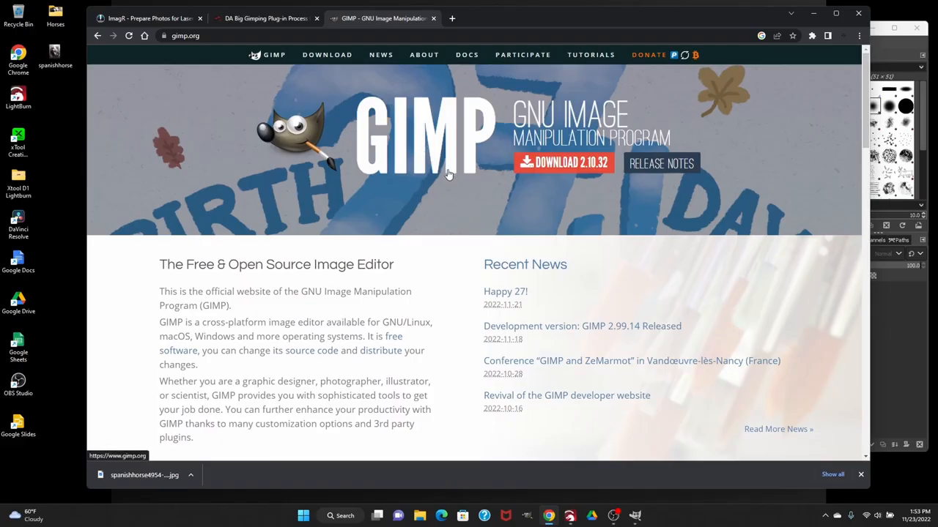
left_click(264, 19)
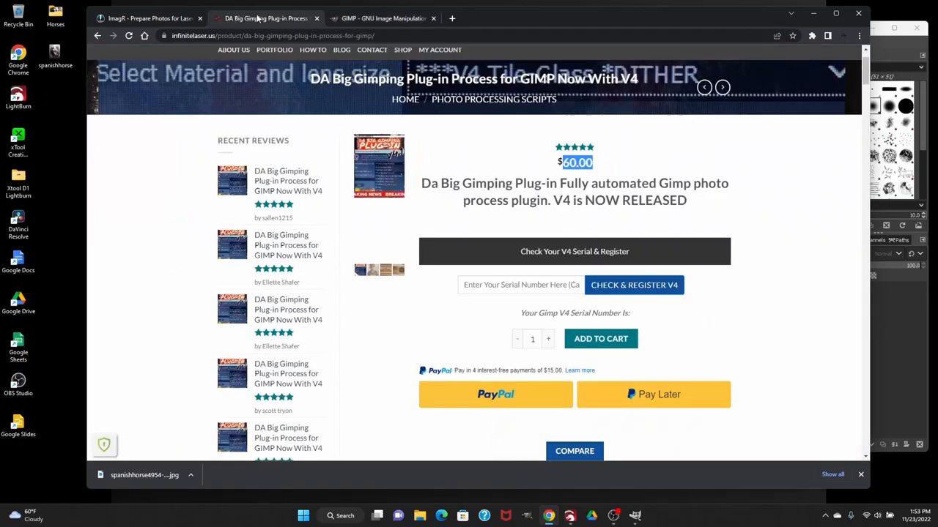
left_click(391, 20)
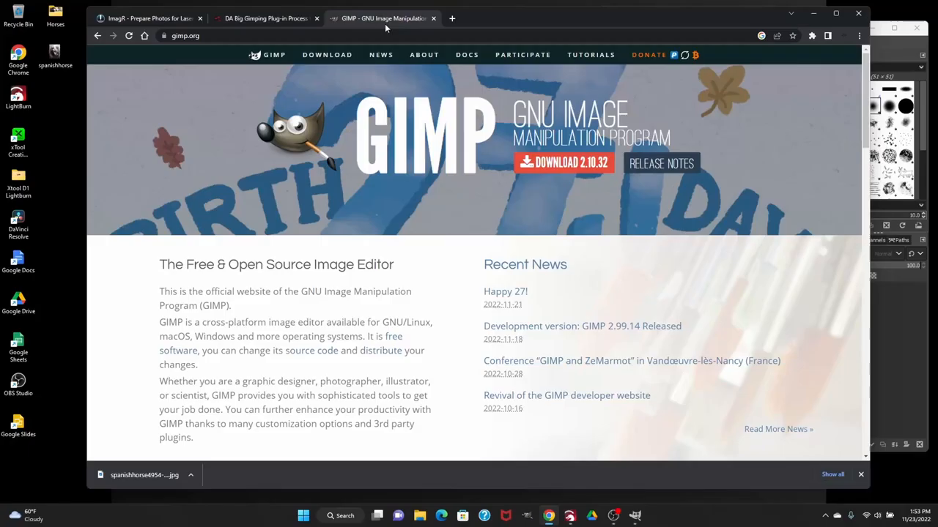
left_click(264, 18)
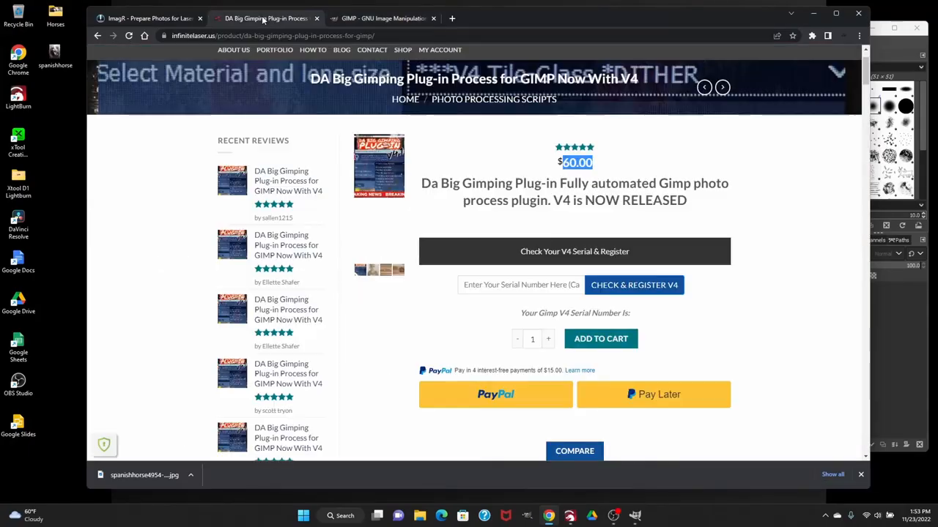
Switch to GIMP and open the spanishhorse photo from the desktop in it
left_click(815, 15)
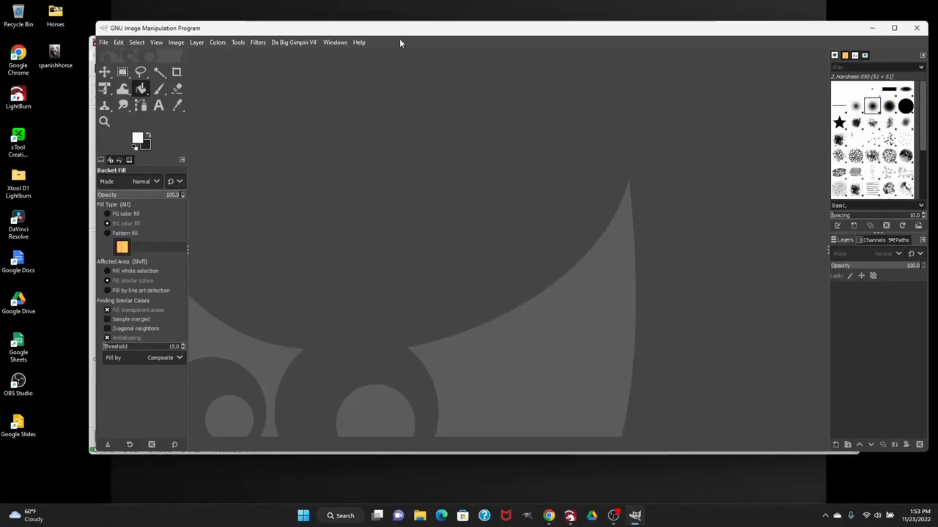
mouse_move(420, 27)
left_mouse_down()
mouse_move(410, 21)
mouse_move(420, 27)
left_mouse_up()
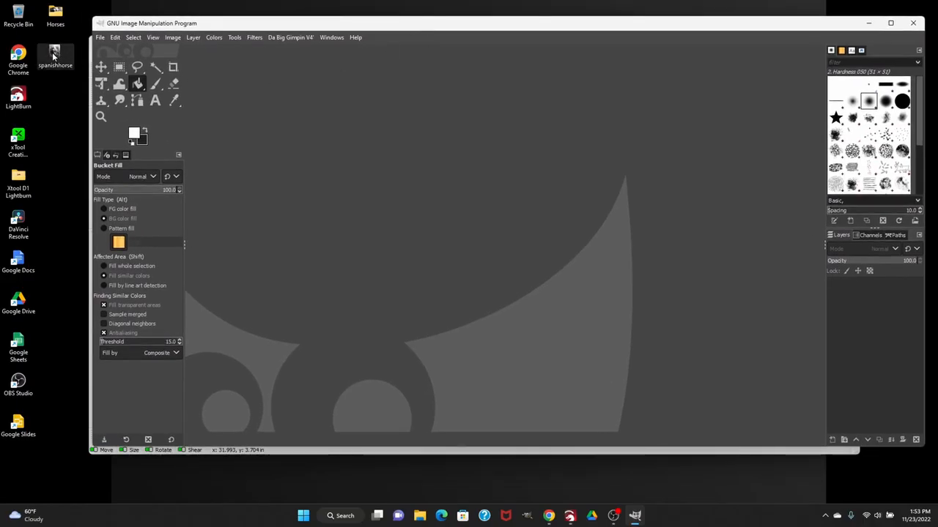
left_click_drag(55, 57, 323, 139)
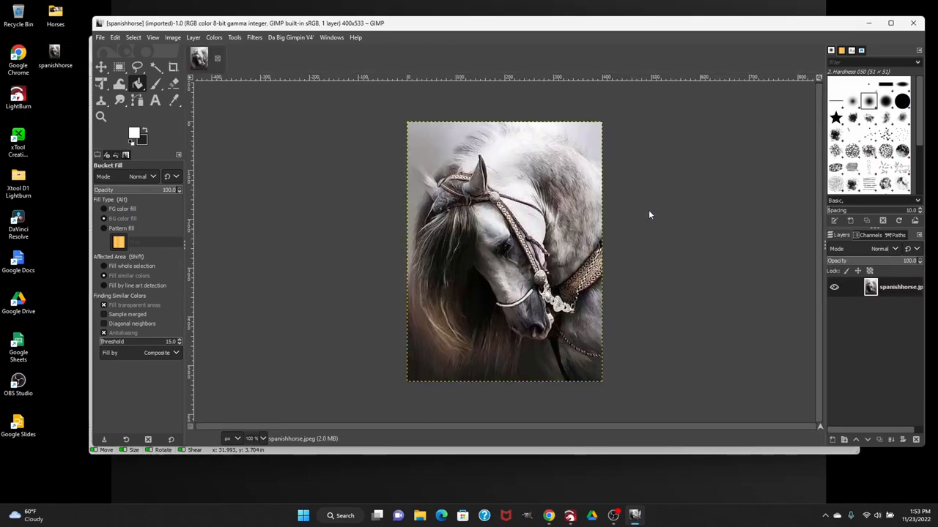
Start the Da Big Gimpin V4 script on the horse photo and choose **V4 Tile 2 INCH LENS as material and lens size
left_click(286, 40)
left_click(292, 52)
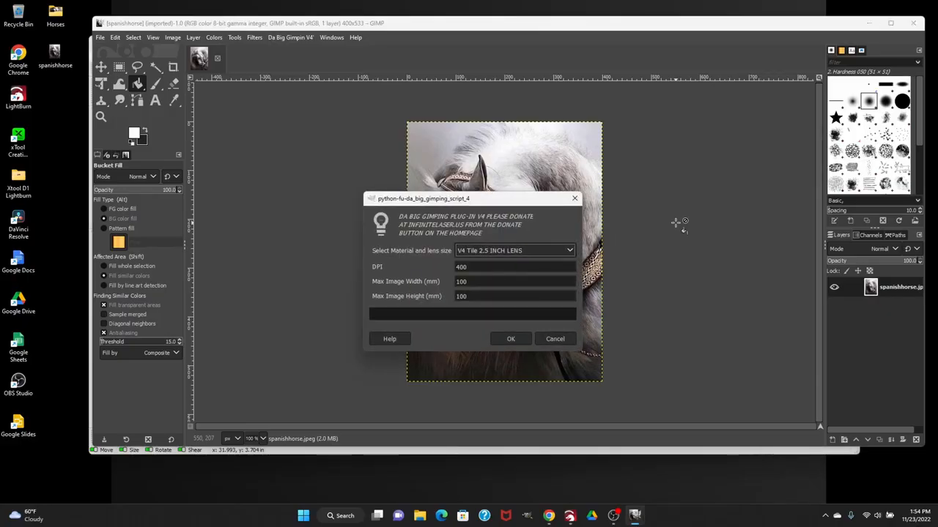
left_click(569, 252)
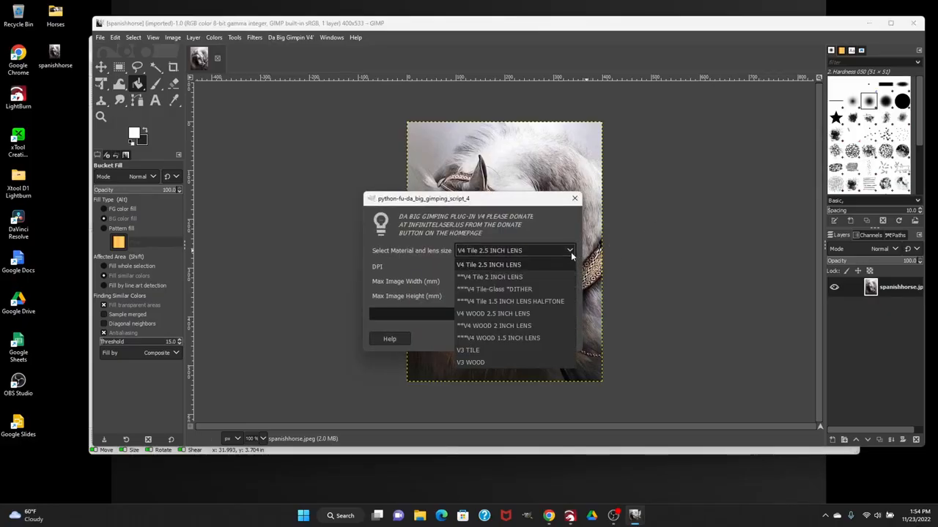
left_click(517, 278)
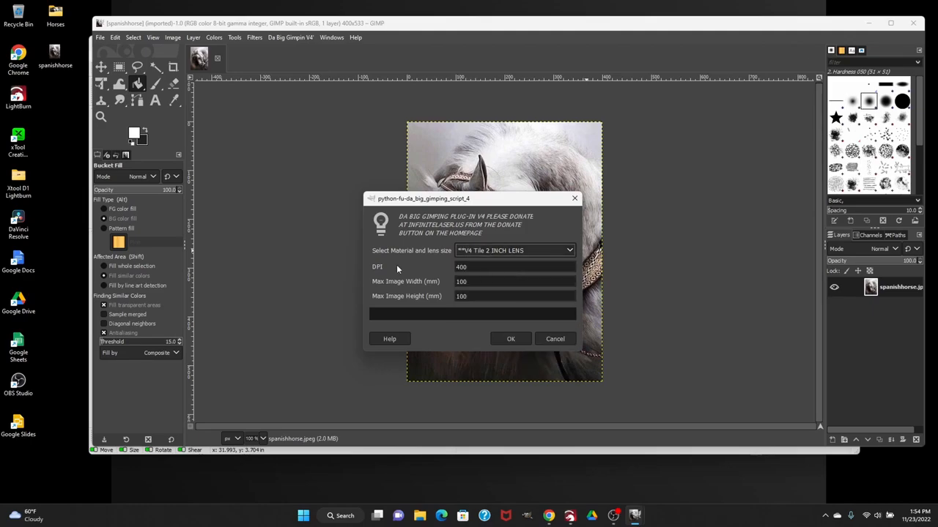
Set the script to 600 DPI with a maximum image width and height of 360 mm, and run it
double_click(463, 269)
type("600")
key("Tab")
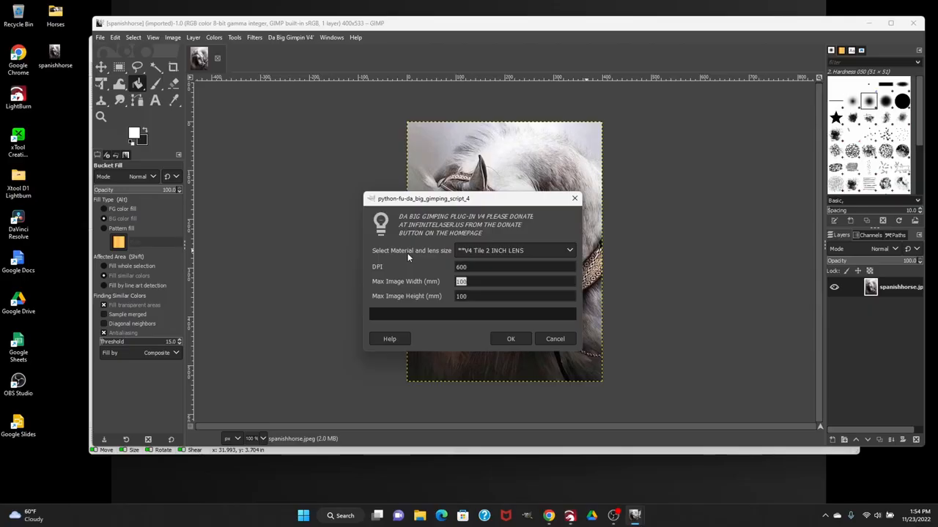
type("360")
key("Tab")
type("360")
key("Tab")
left_click(511, 339)
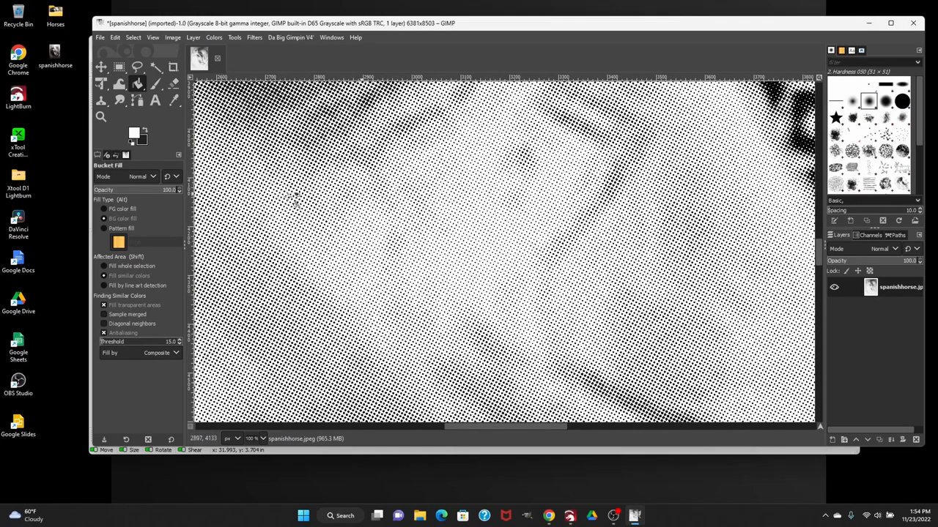
Set up an export of the processed horse image to the Desktop folder under the name spanishhorse-gimpd.jpeg
left_click(154, 37)
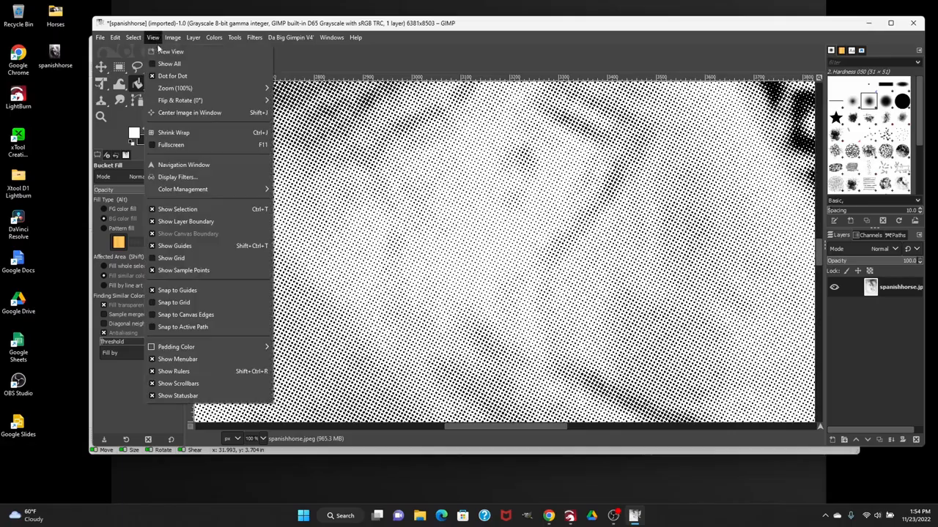
mouse_move(188, 89)
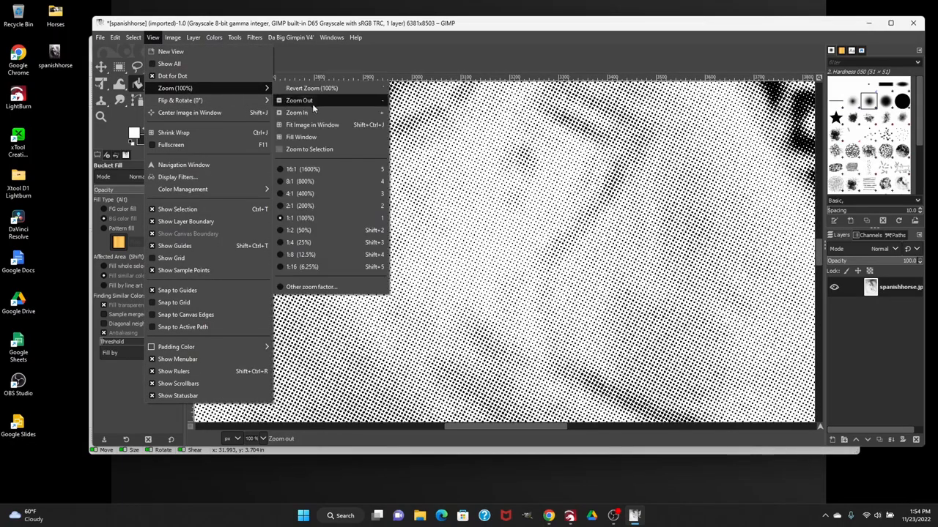
left_click(315, 254)
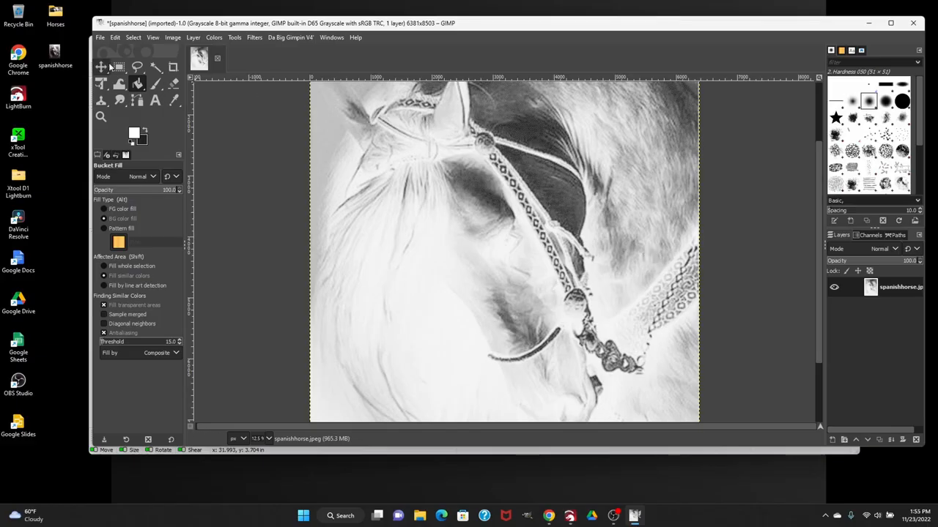
left_click(101, 38)
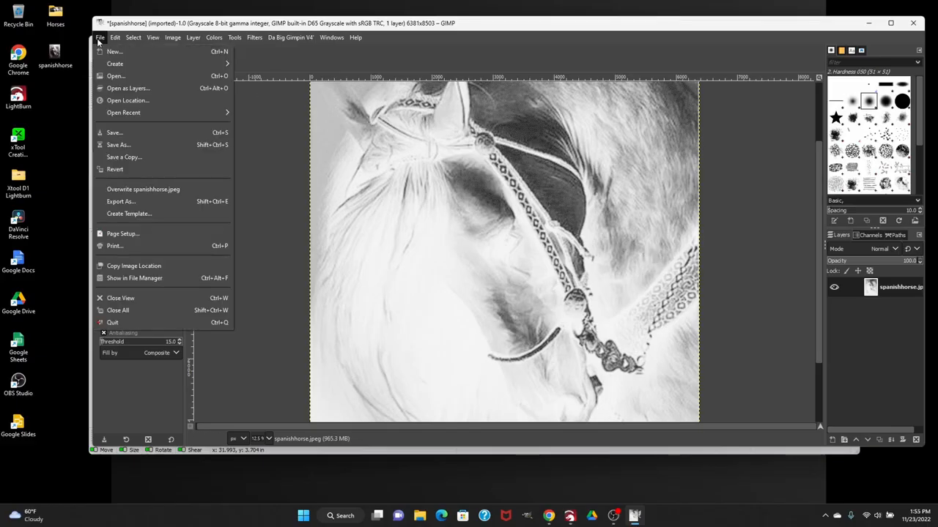
left_click(121, 201)
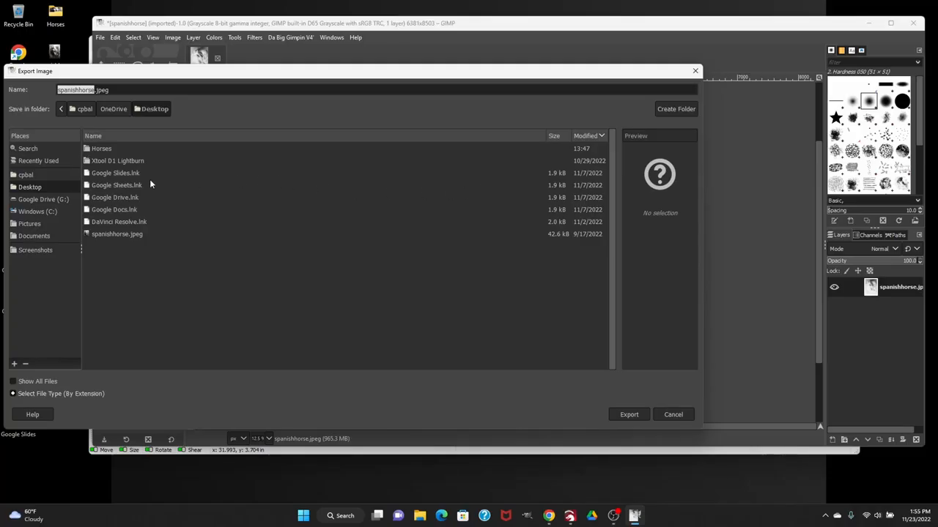
left_click(33, 187)
left_click(92, 91)
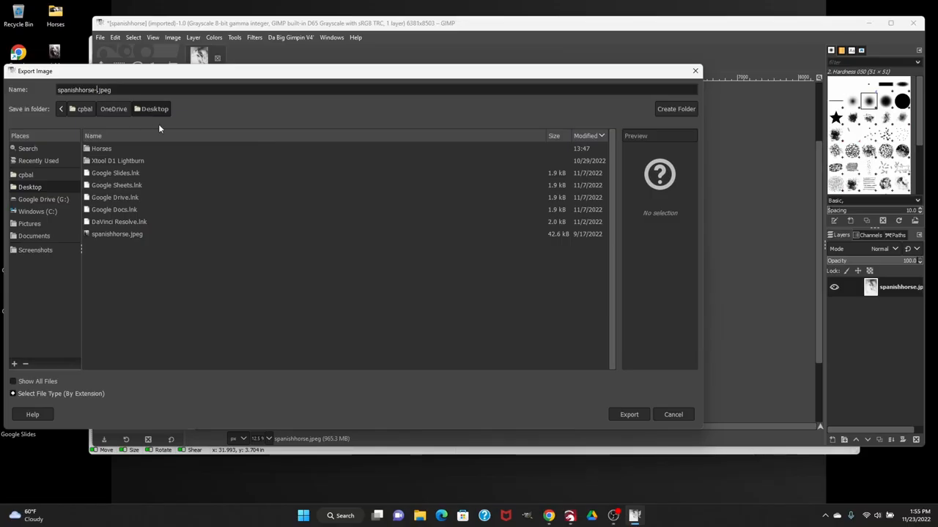
type("-gimpd")
Export the horse image as JPEG at quality 100, saving these export settings as the defaults
left_click(27, 394)
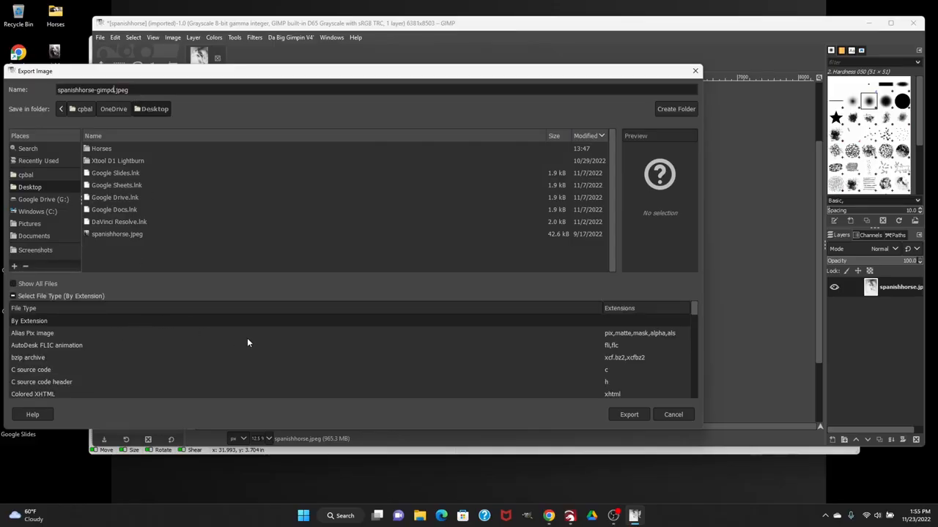
scroll(246, 342, "down", 5)
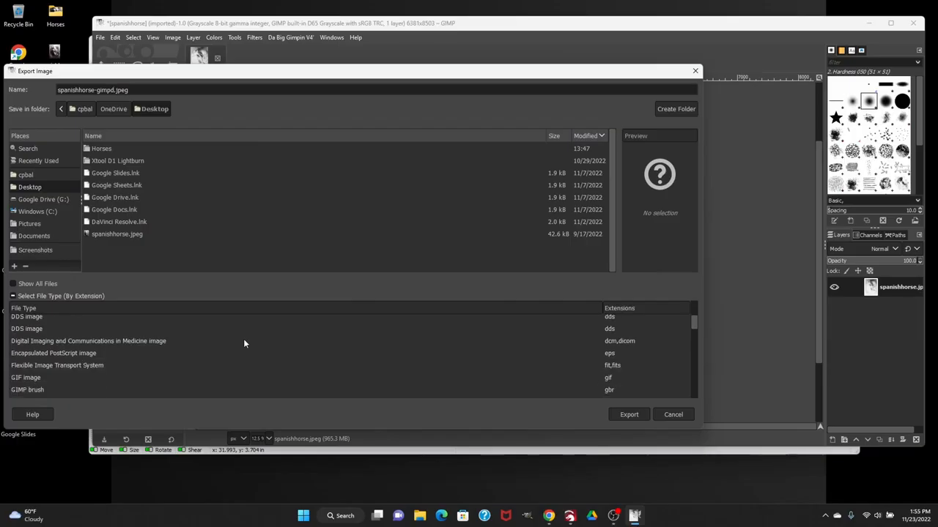
scroll(242, 341, "down", 3)
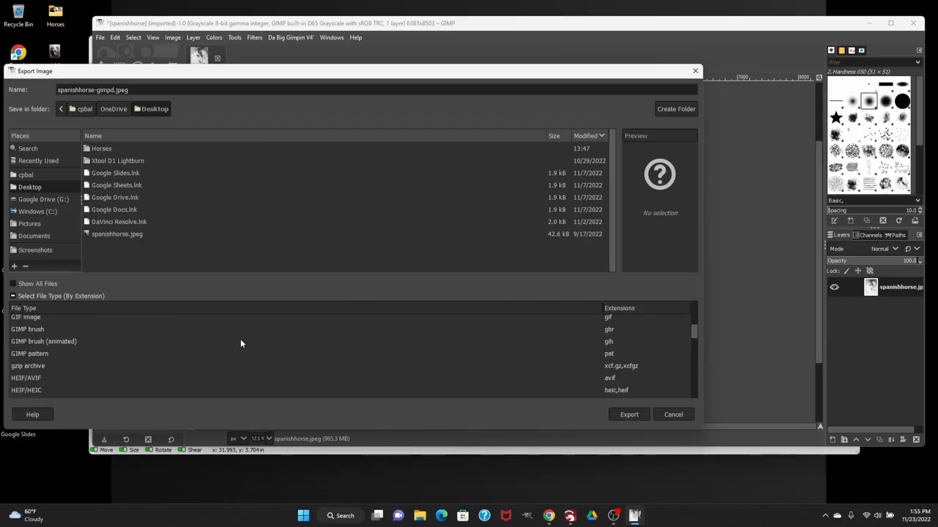
scroll(240, 343, "down", 1)
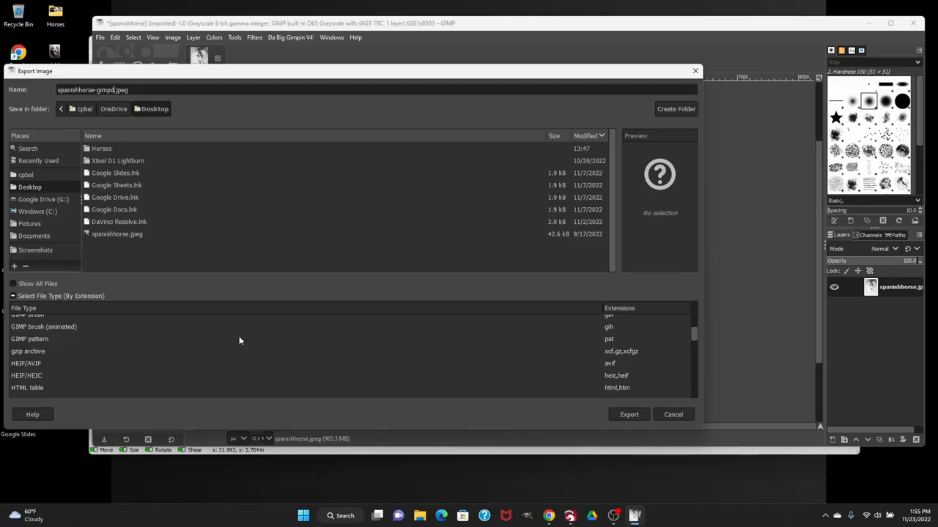
left_click(630, 415)
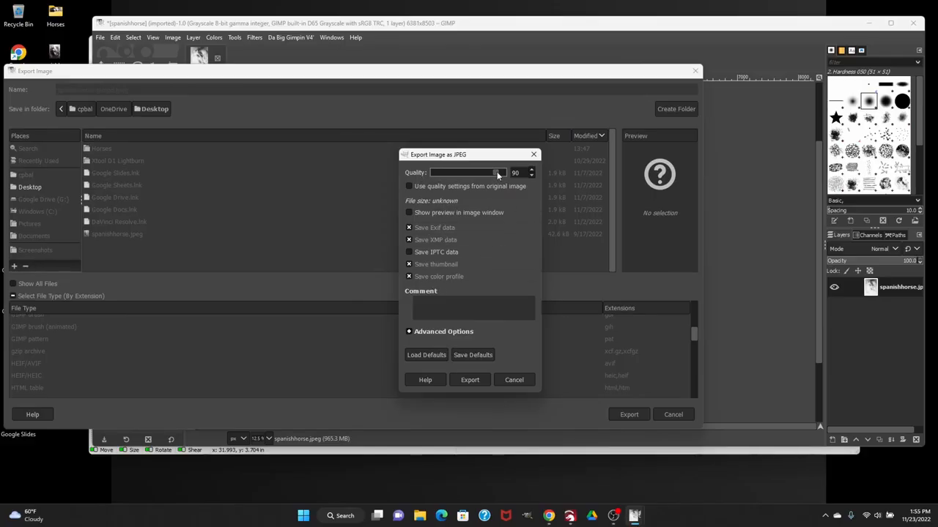
left_click_drag(496, 171, 511, 173)
left_click(469, 355)
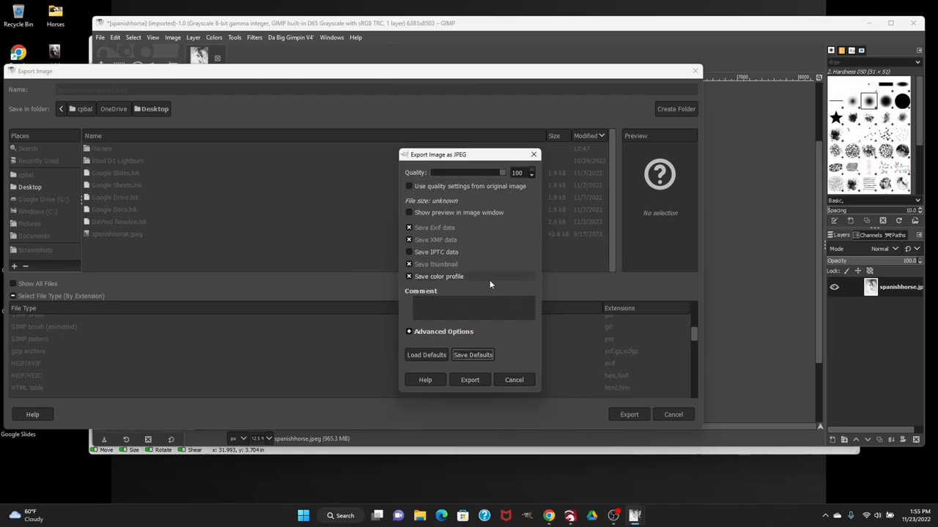
left_click(470, 379)
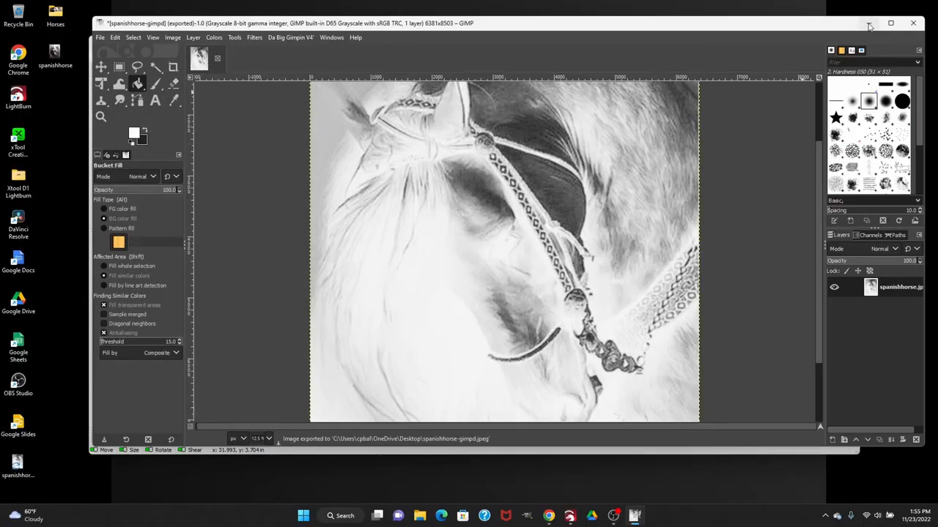
Switch to LightBurn, reposition its window higher on the screen and enlarge it
left_click(869, 24)
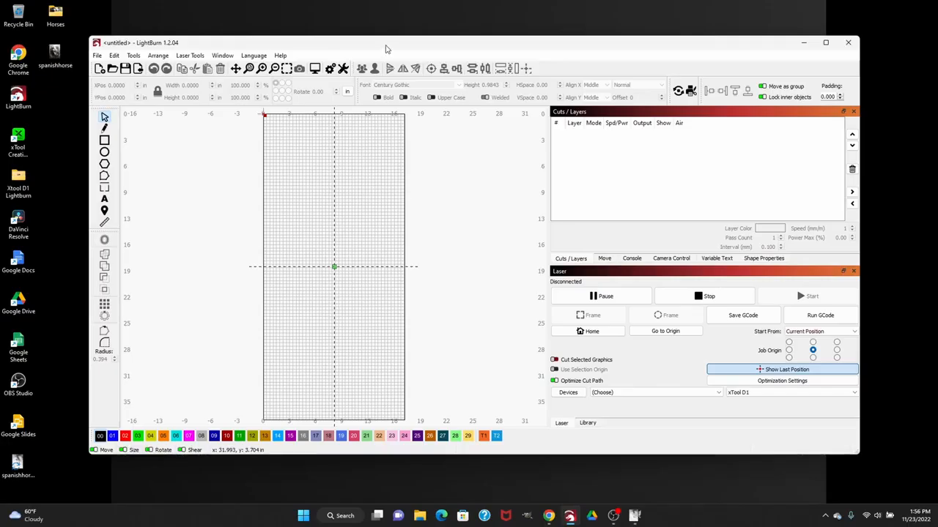
left_click_drag(387, 49, 390, 28)
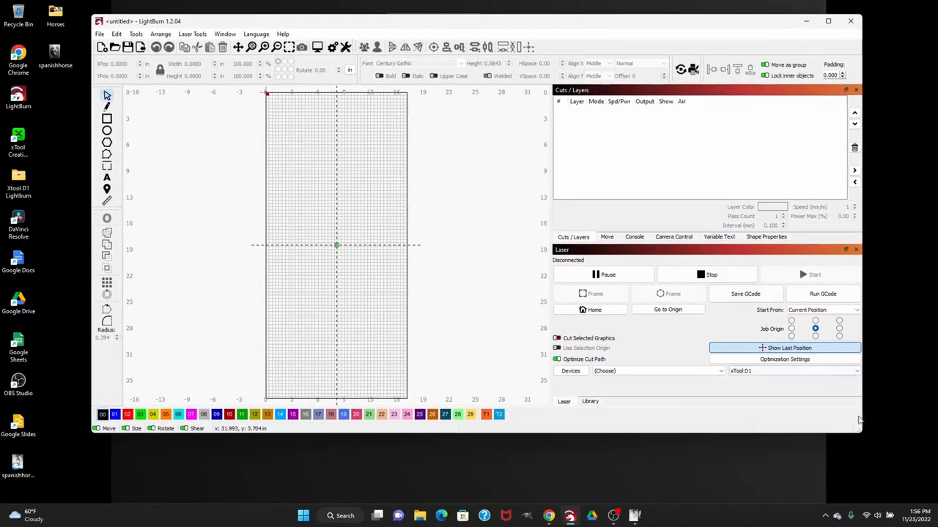
left_click_drag(861, 433, 884, 483)
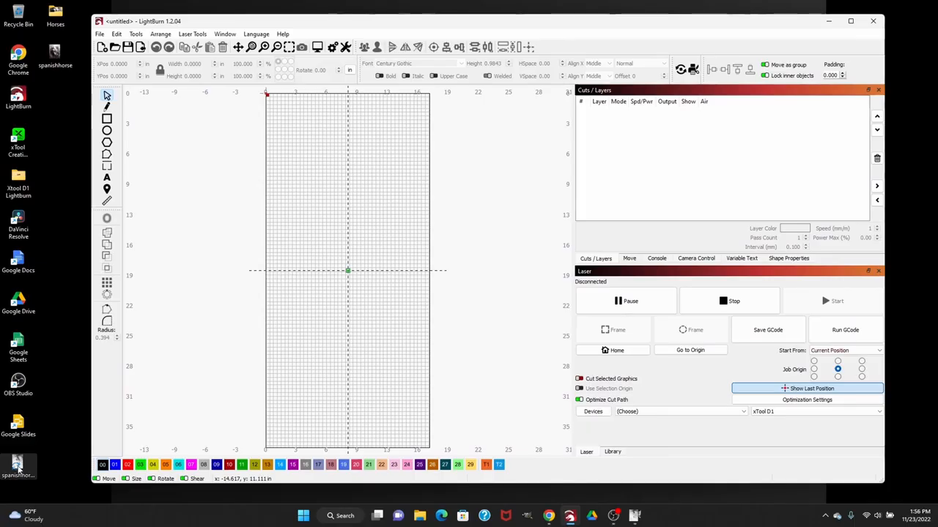
Import the exported spanishhorse-gimpd image from the desktop into the LightBurn workspace
left_click_drag(16, 463, 337, 235)
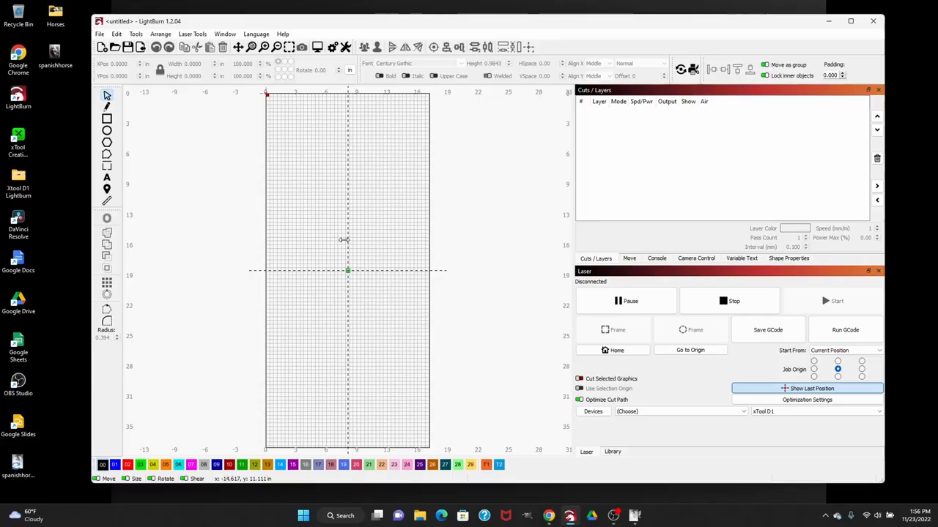
scroll(397, 208, "down", 1)
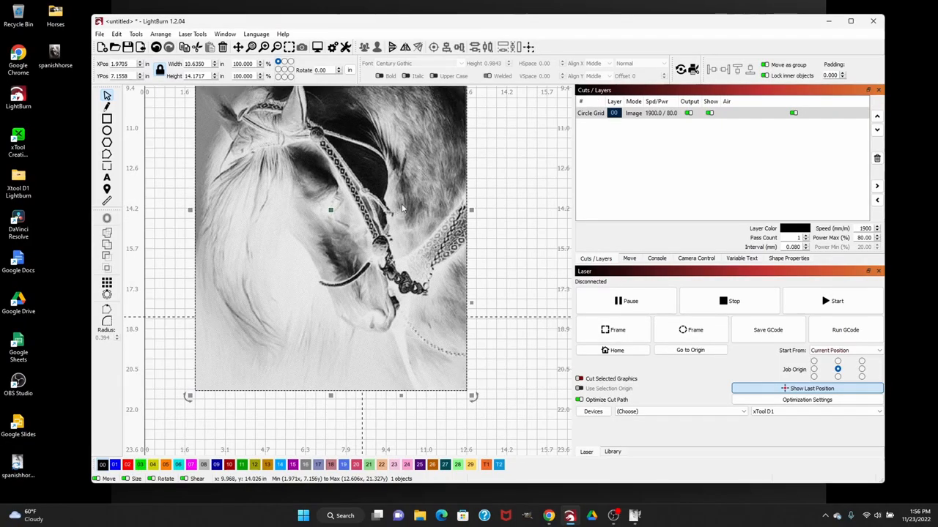
left_click_drag(516, 88, 520, 81)
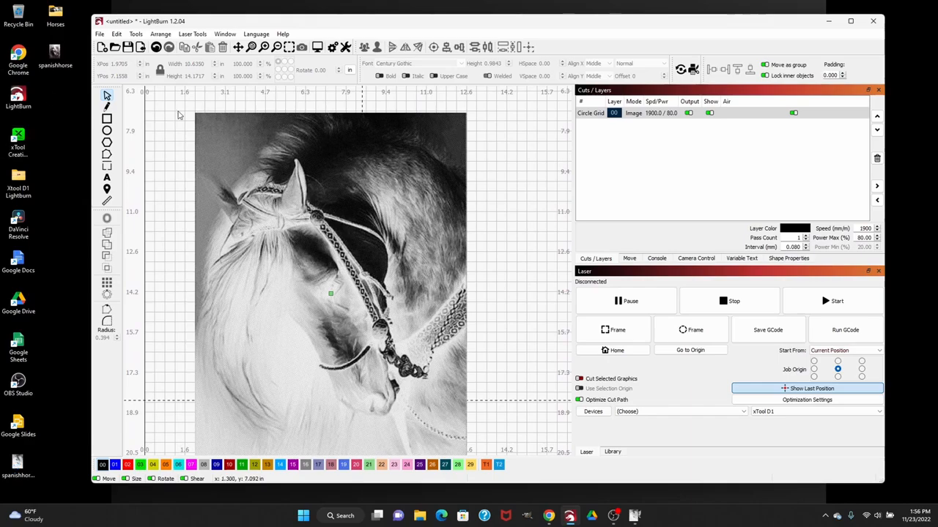
Turn off both output and visibility for the horse image's layer 00
left_click(689, 112)
left_click(709, 112)
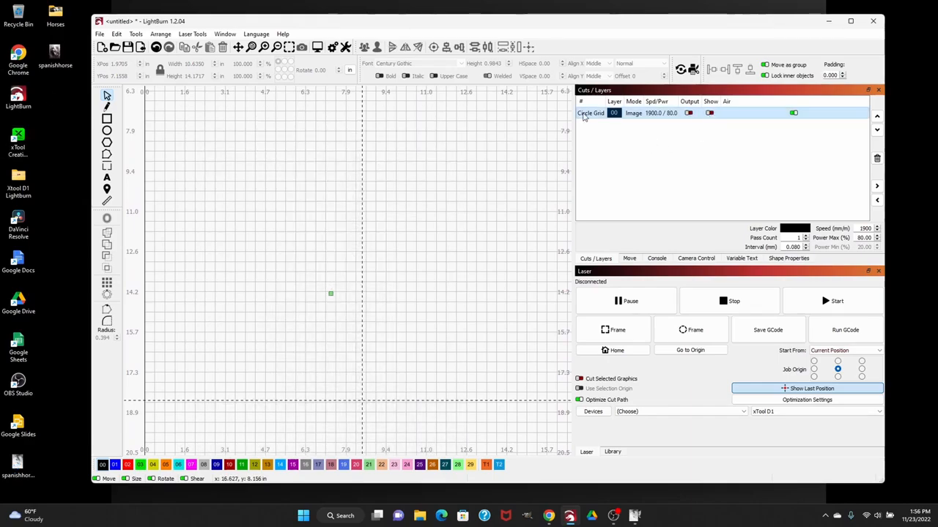
Draw a rectangle in the workspace and, with its proportions unlocked, size it to 14 by 14 inches
left_click(107, 118)
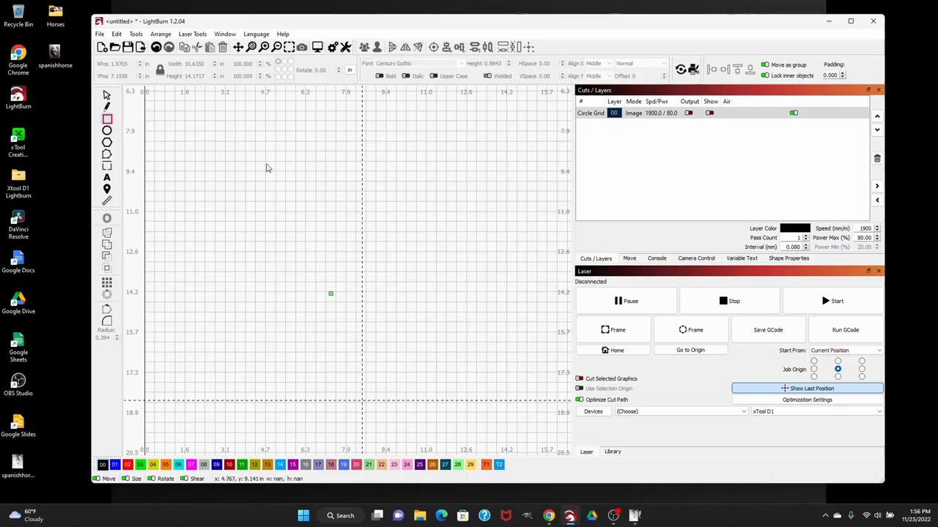
left_click_drag(229, 142, 463, 327)
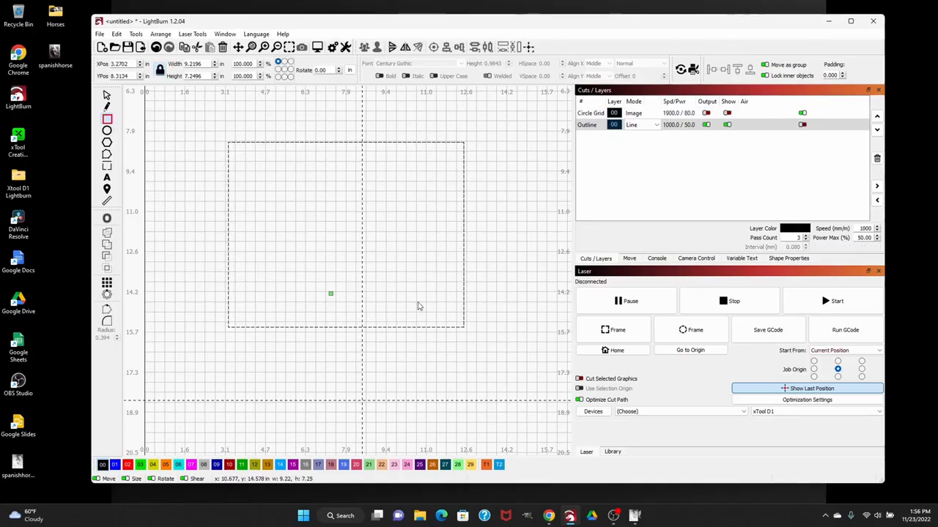
left_click(160, 72)
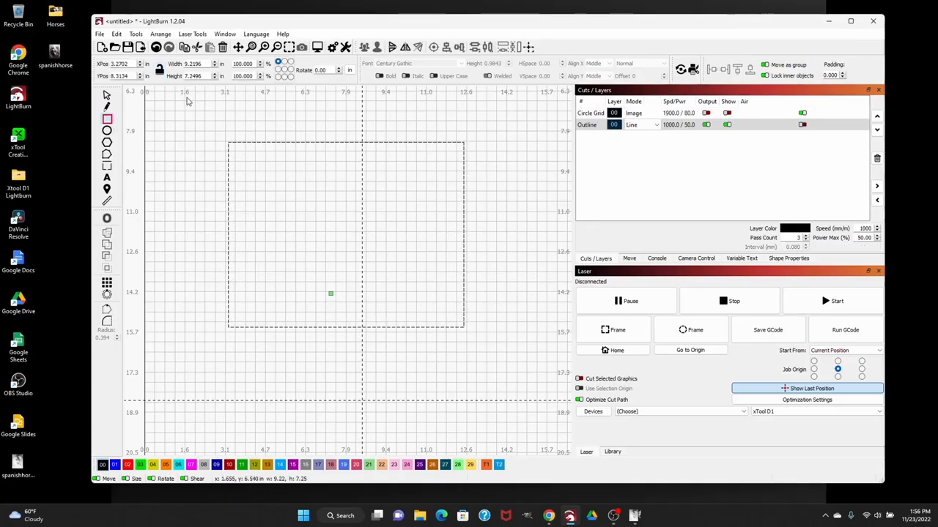
double_click(204, 64)
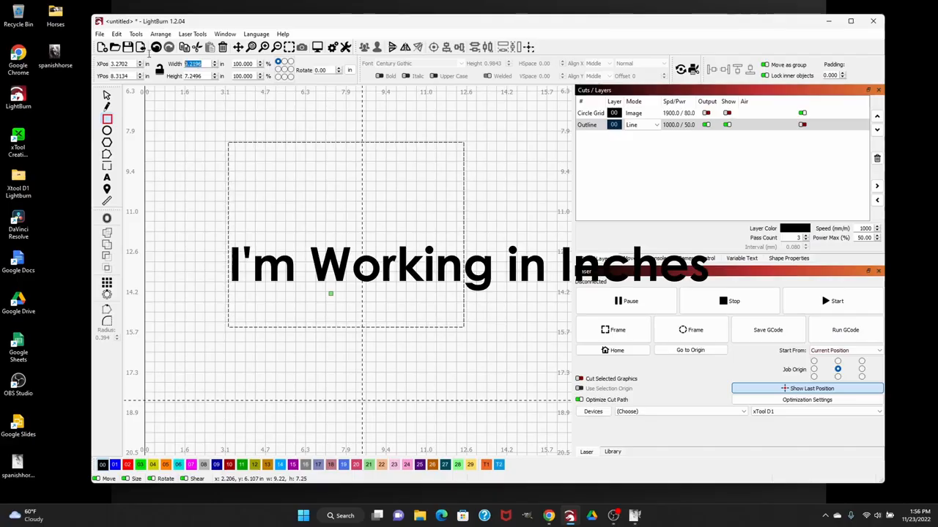
type("14")
key("Tab")
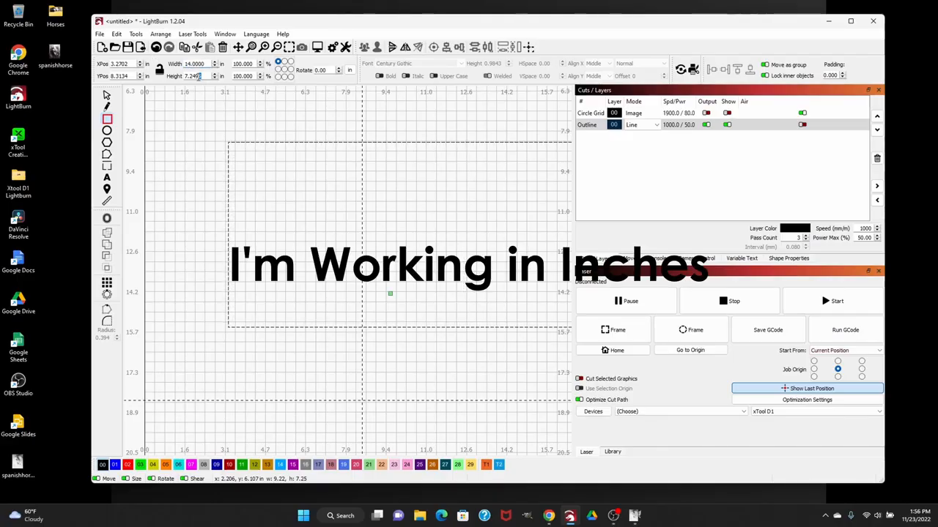
type("1")
key("BackSpace")
type("4")
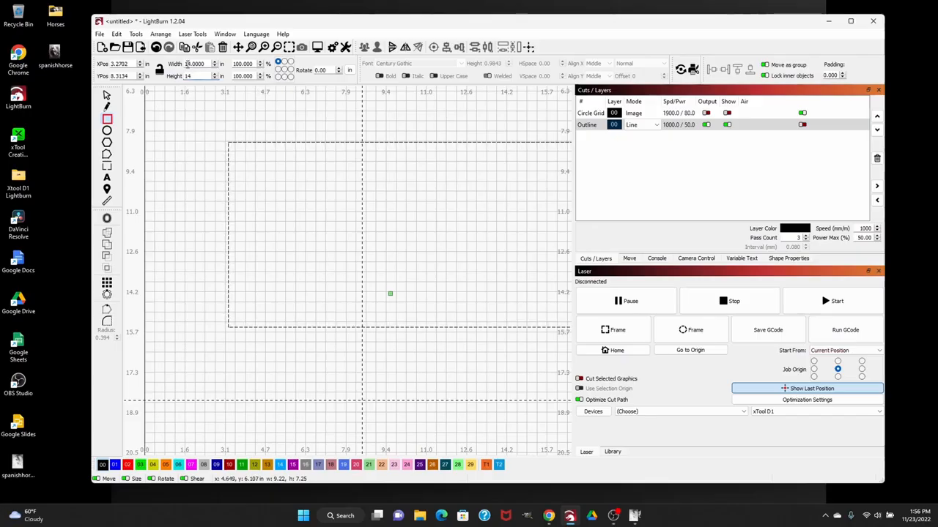
key("Return")
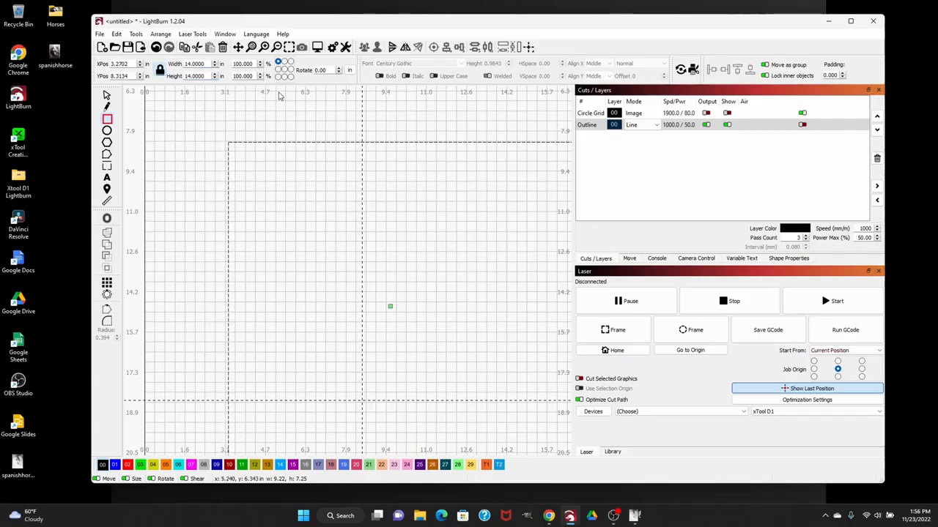
Widen the workspace area and turn output and visibility back on for the Circle Grid image layer
scroll(440, 150, "down", 1)
left_click(586, 113)
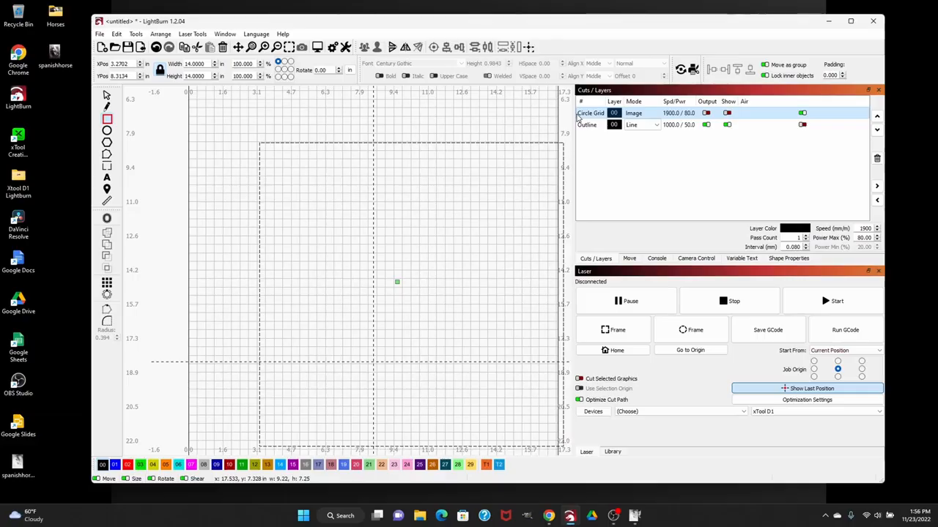
left_click_drag(577, 117, 625, 118)
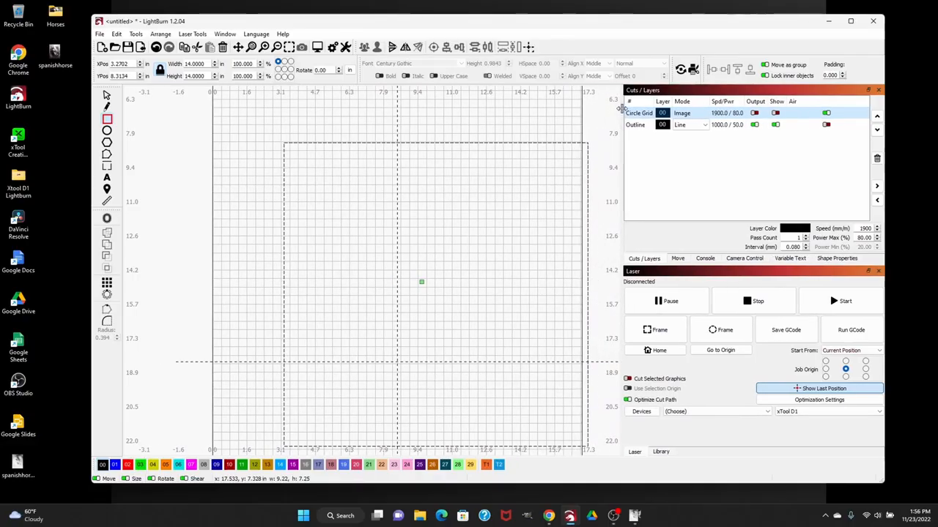
left_click(754, 114)
left_click(776, 113)
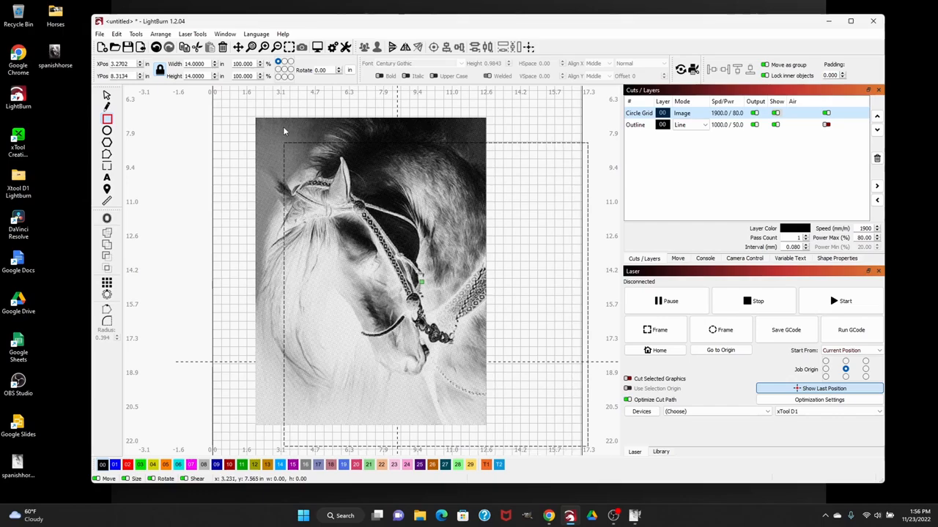
Select the horse image together with the square and apply the square as a mask to the image
left_click(107, 95)
left_click(447, 199)
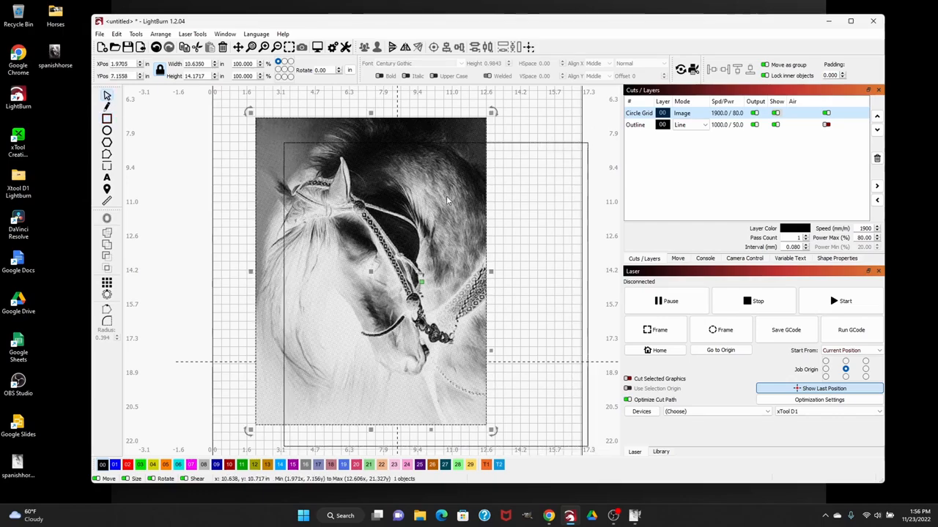
left_click(528, 148, "shift")
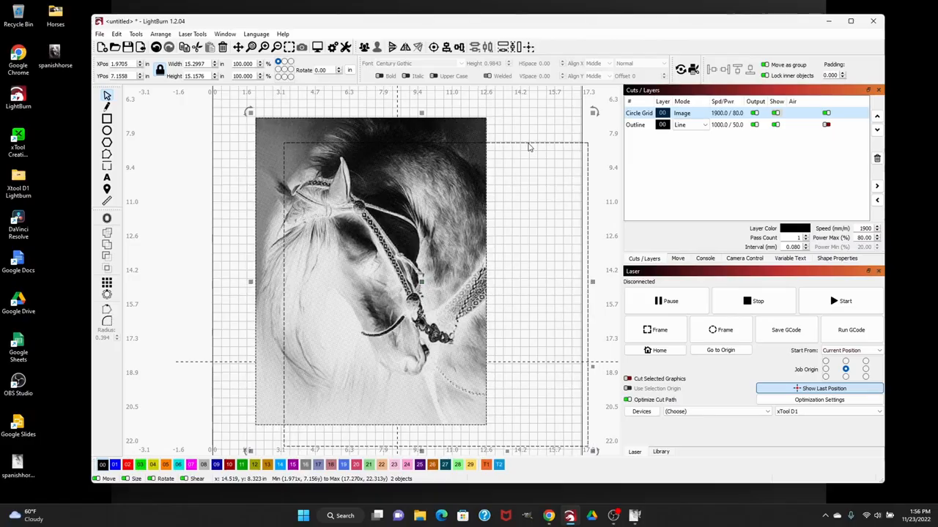
right_click(411, 188)
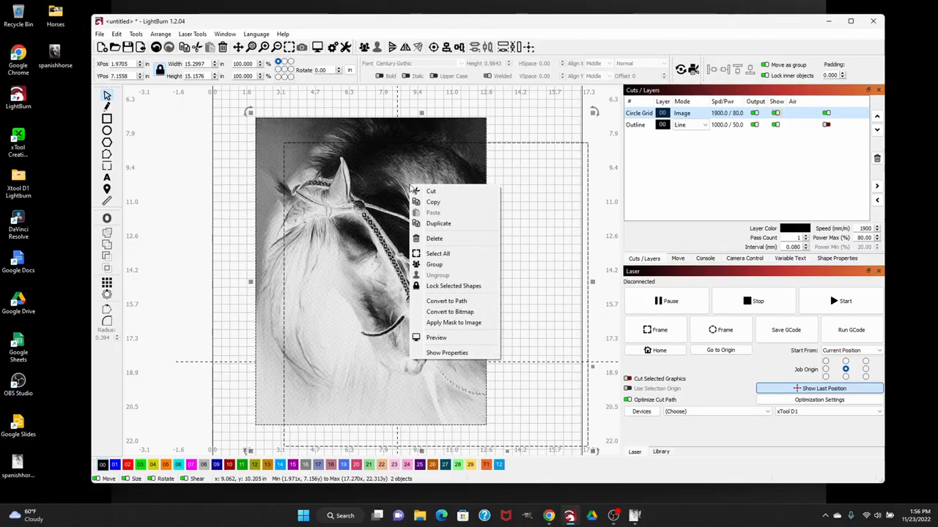
left_click(463, 323)
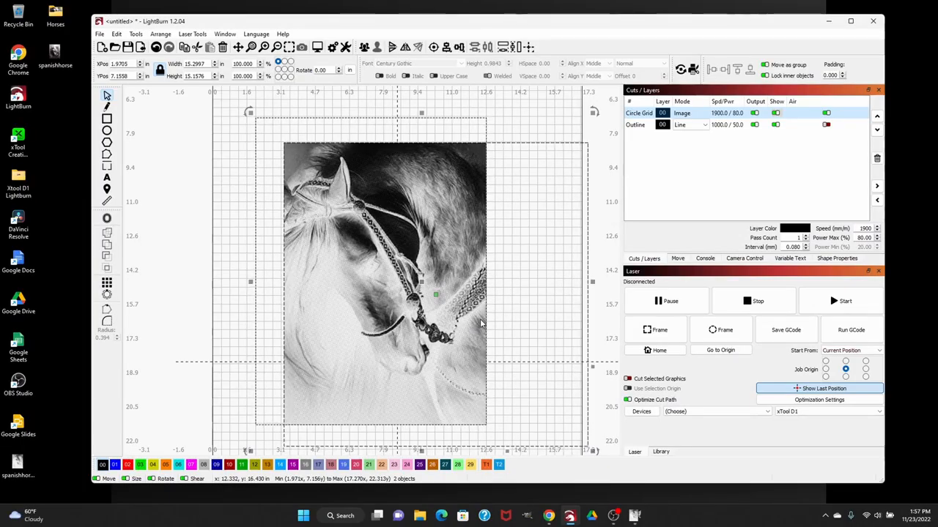
Reposition the horse image within the square mask and enlarge it proportionally to about 14.5 by 19.3 inches to fill the square
left_click(512, 130)
left_click(477, 216)
left_click_drag(478, 216, 456, 207)
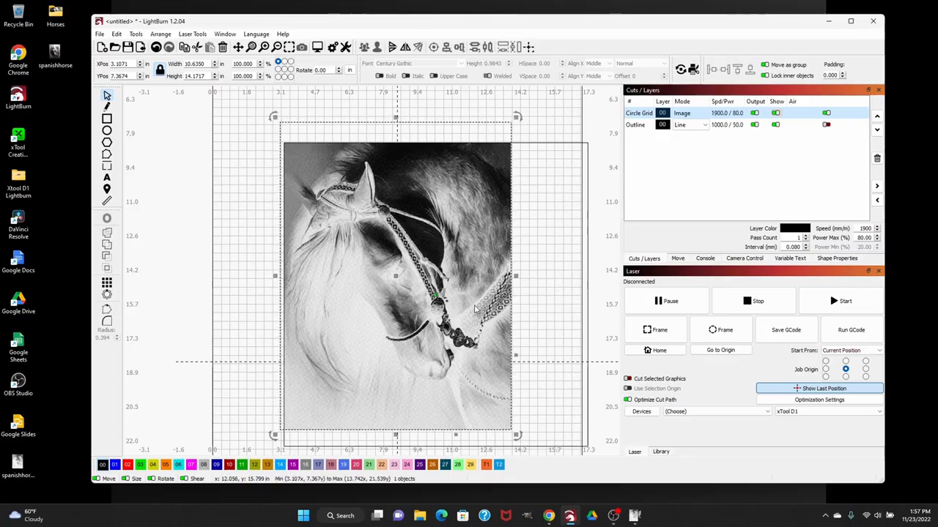
left_click_drag(516, 435, 602, 447)
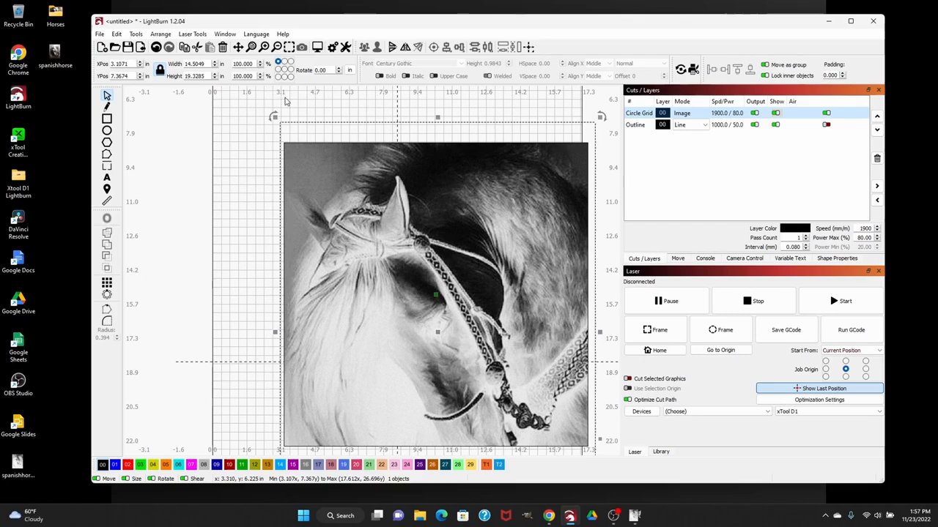
left_click(249, 120)
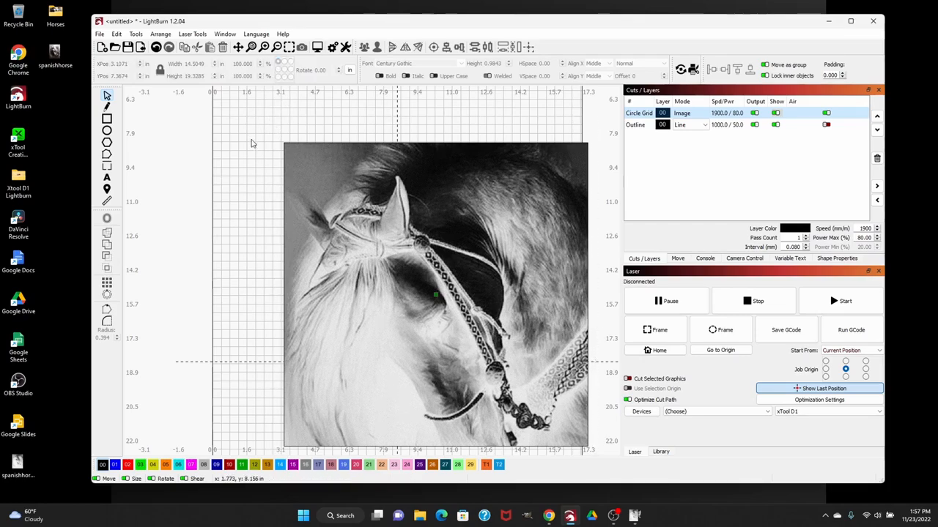
Move the horse image and square together toward the bed's center and align them with V-Center and H-Center
key("ctrl+a")
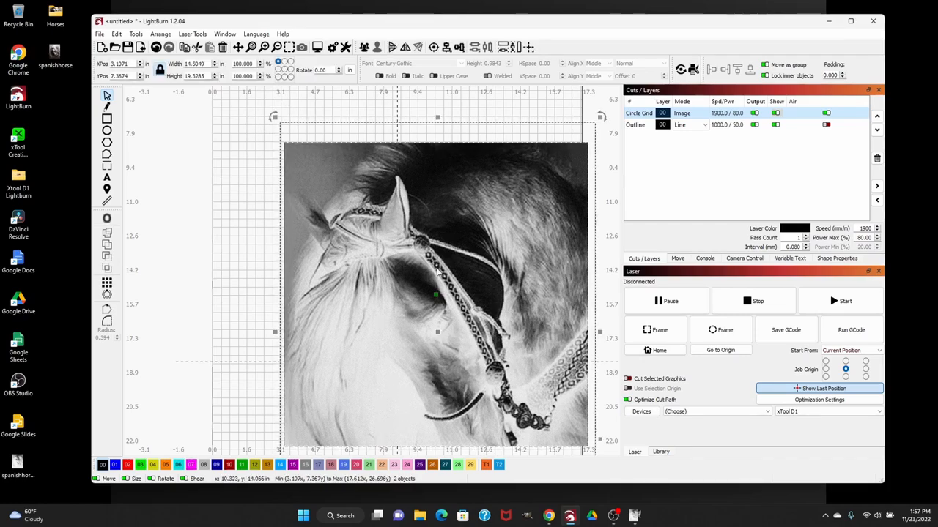
left_click_drag(439, 329, 402, 288)
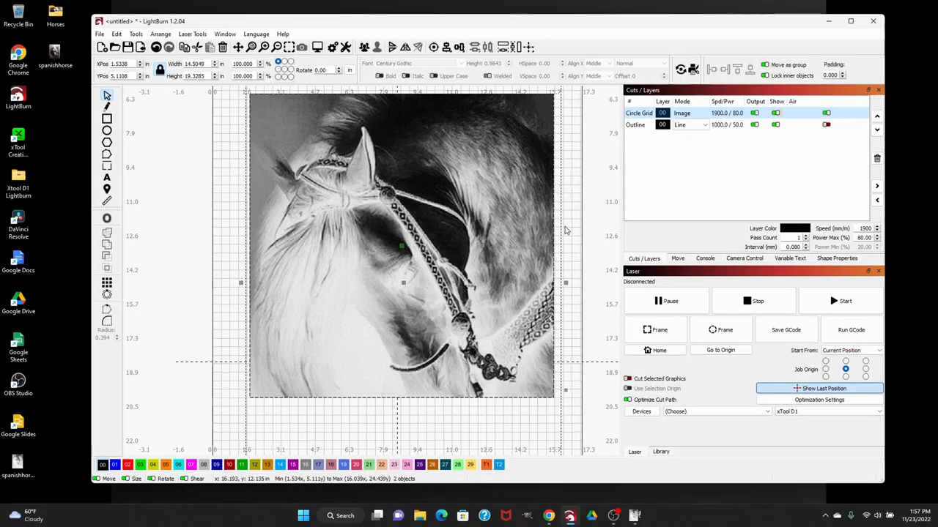
left_click(458, 47)
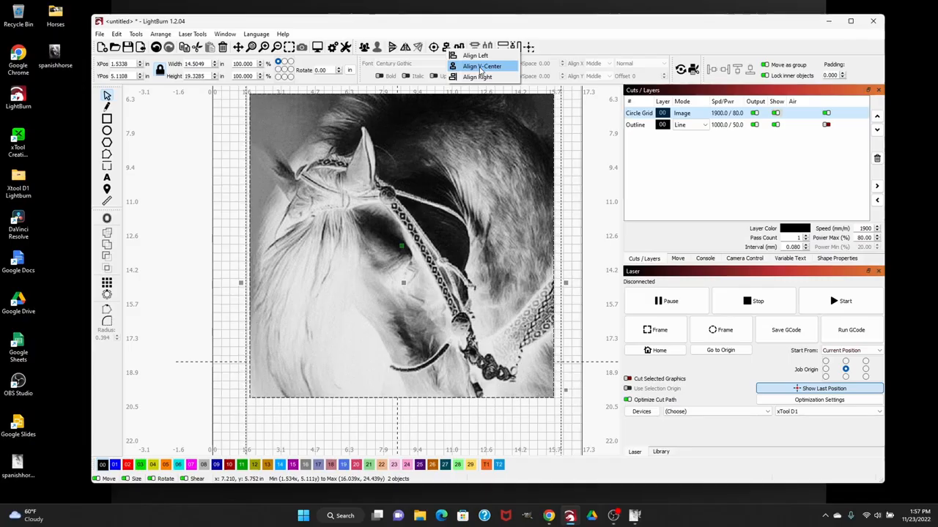
left_click(453, 67)
left_click(462, 47)
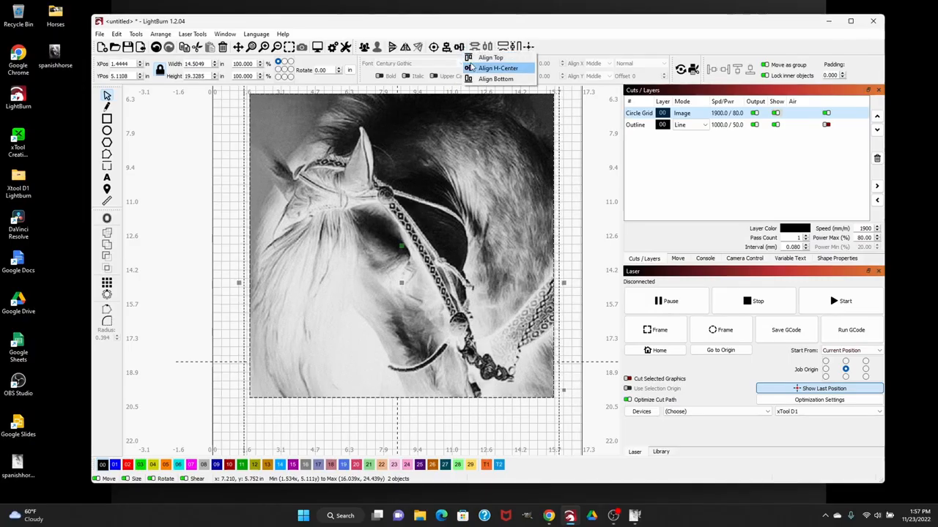
left_click(473, 69)
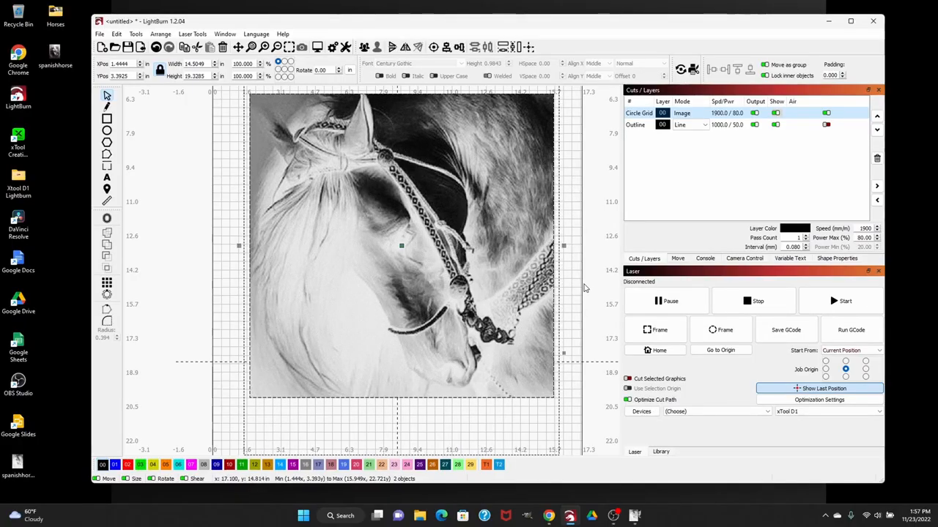
Open Adjust Image for the masked horse image, enlarge the dialog and set the image mode to Jarvis
left_click(575, 288)
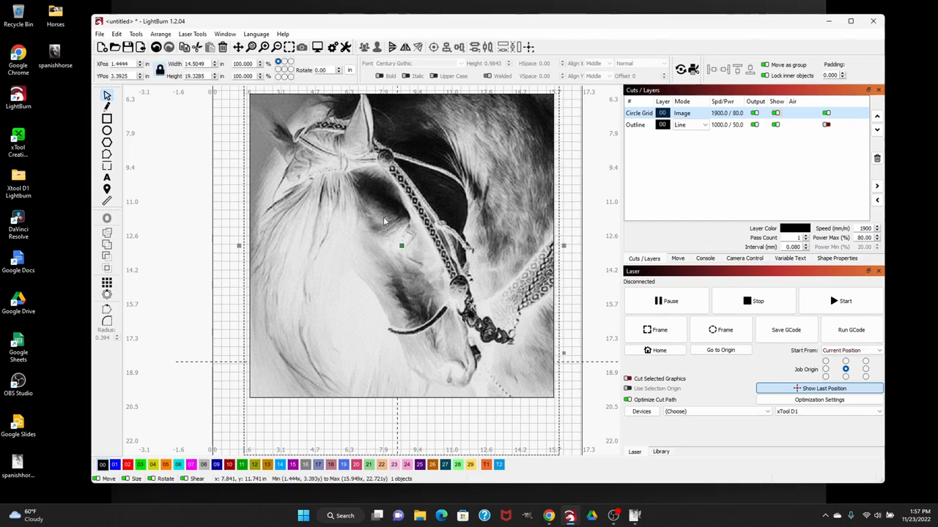
right_click(384, 221)
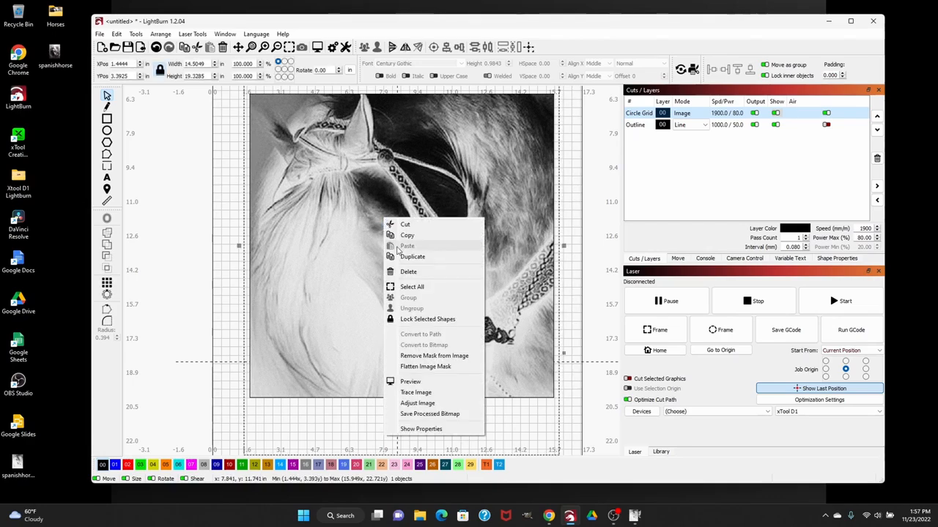
left_click(438, 404)
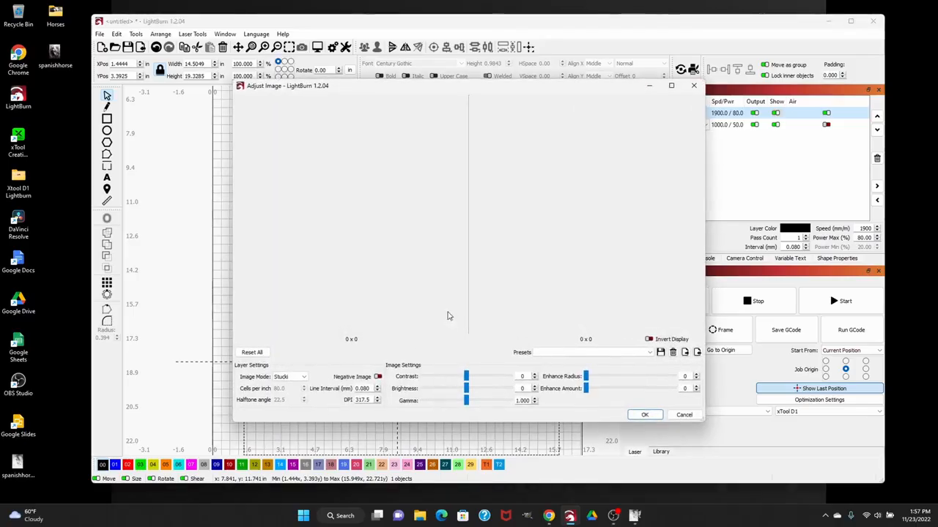
left_click_drag(704, 422, 801, 415)
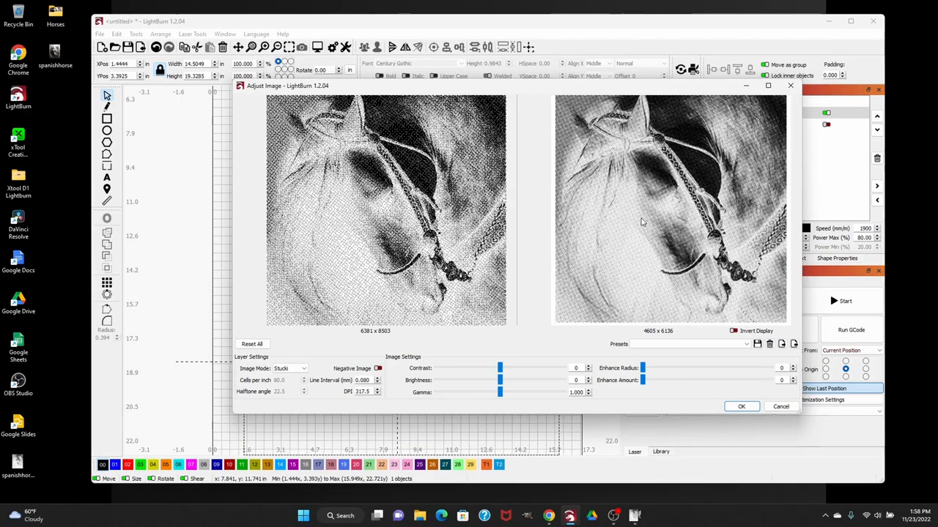
left_click(290, 369)
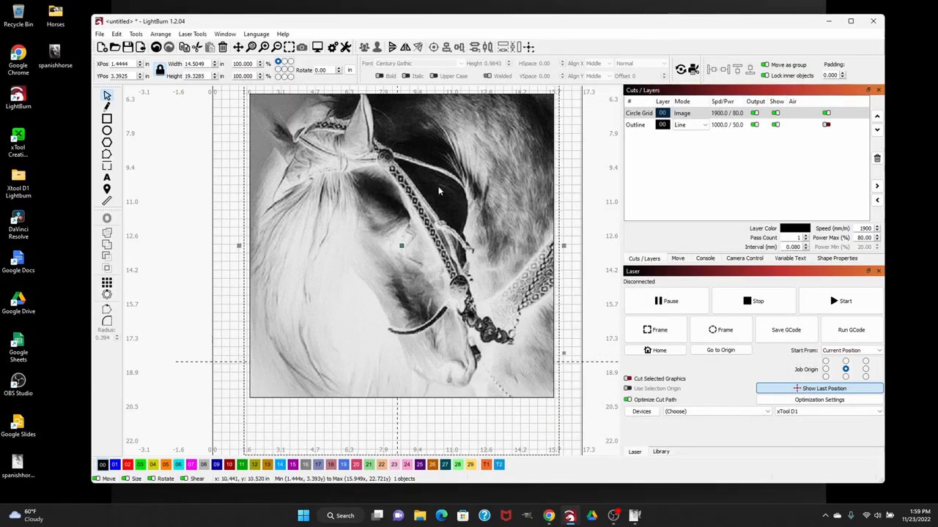
right_click(416, 196)
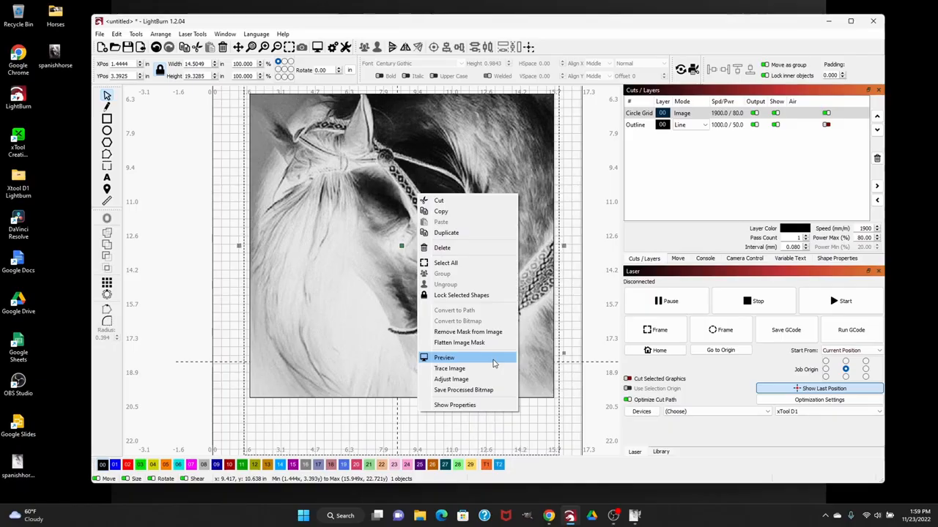
left_click(301, 179)
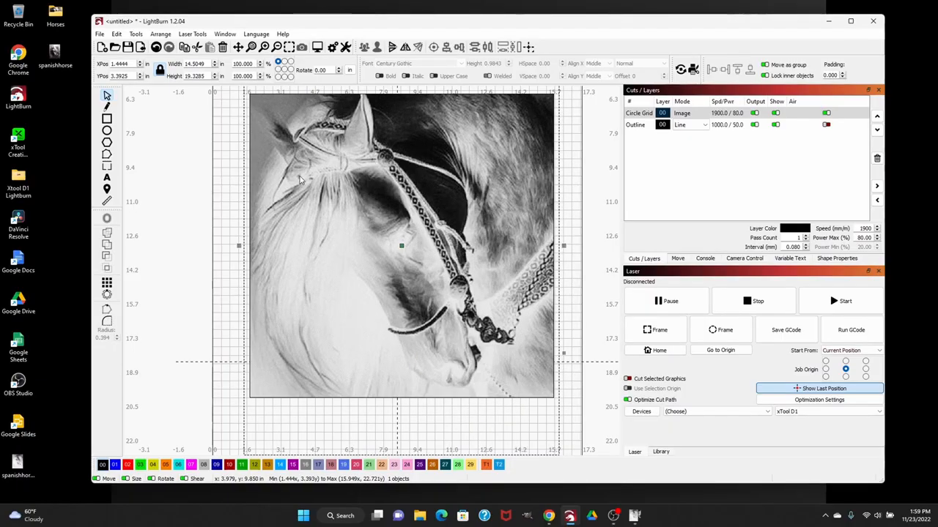
left_click(238, 204)
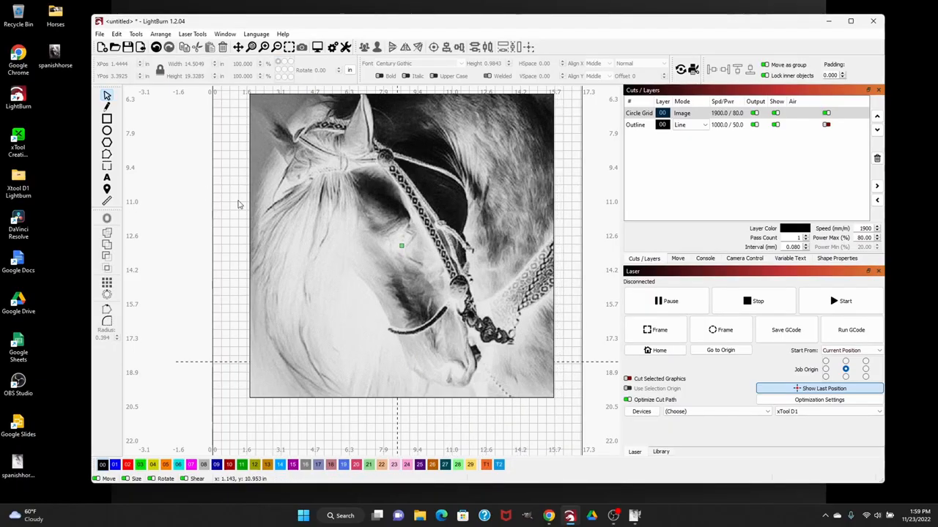
Select both the horse image and its square mask and flatten the image mask
key("ctrl+a")
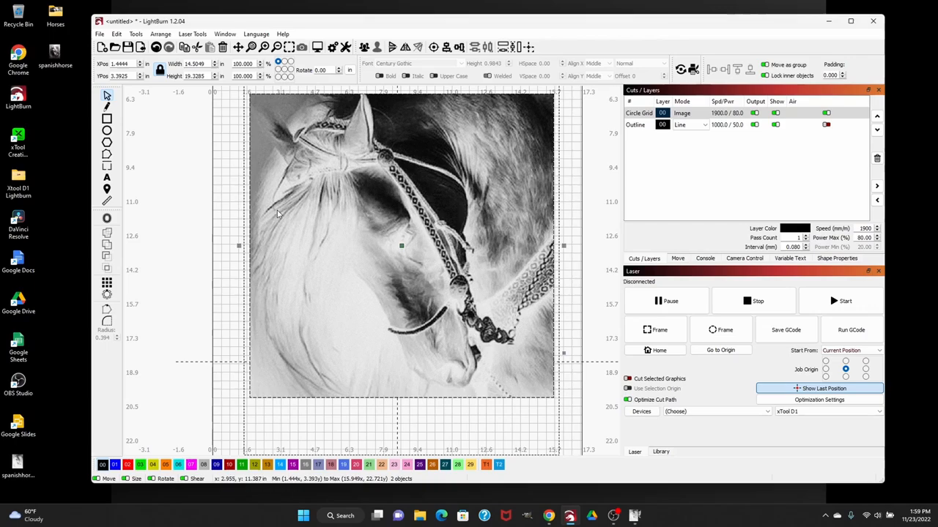
right_click(330, 210)
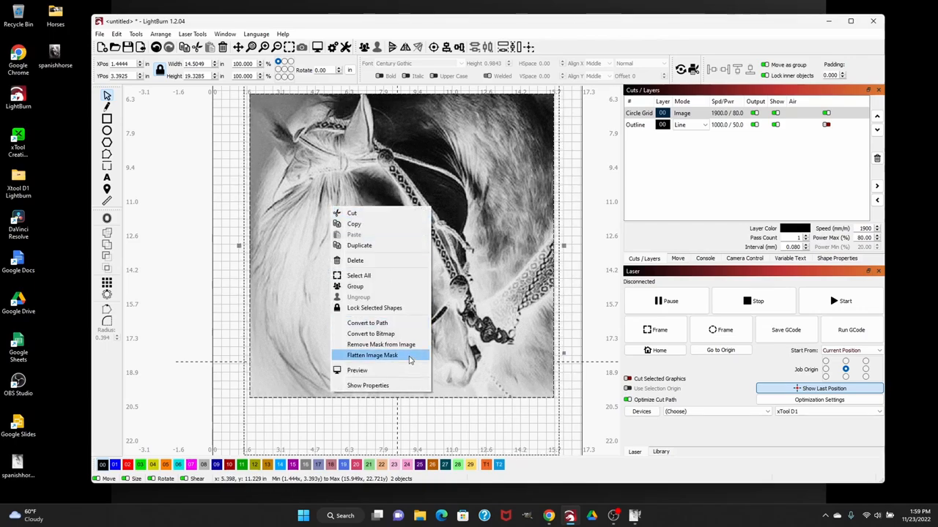
left_click(405, 356)
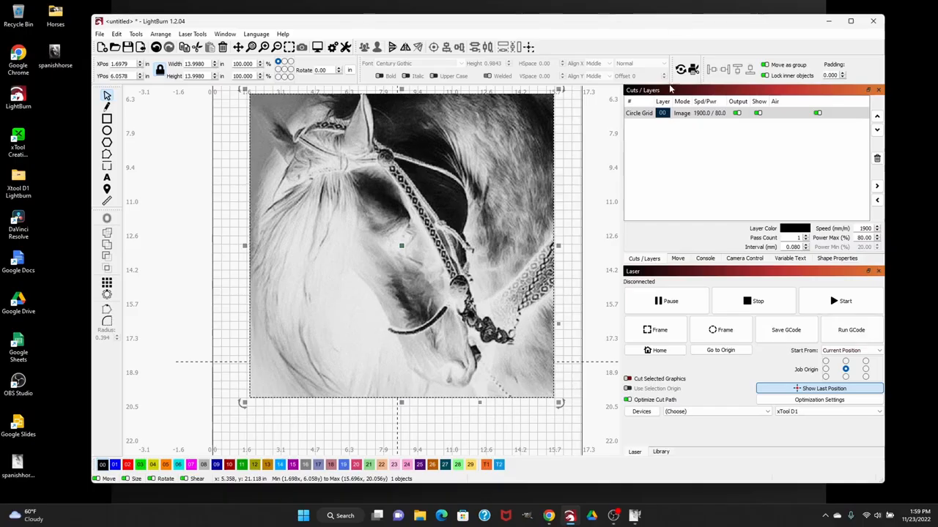
Open the cut settings of the horse image's layer 00 and name the layer Spanish Horse
left_click(693, 114)
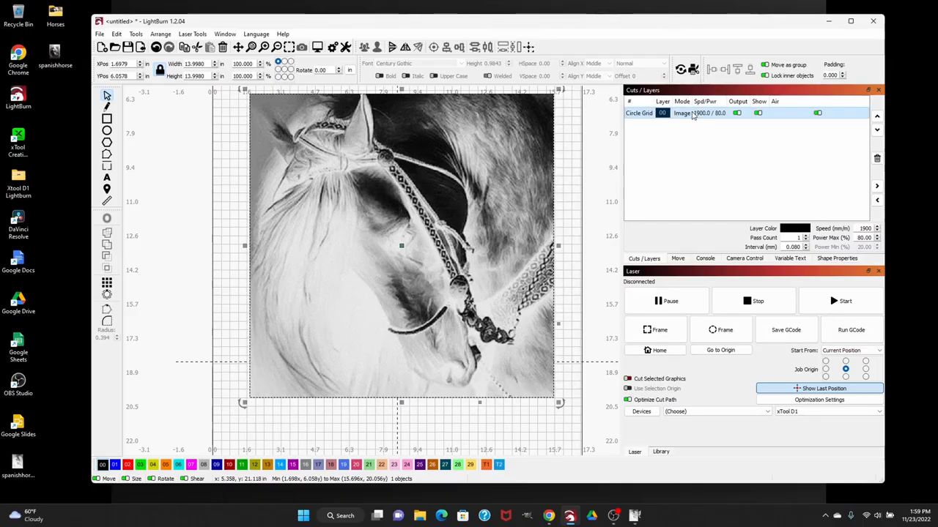
double_click(692, 113)
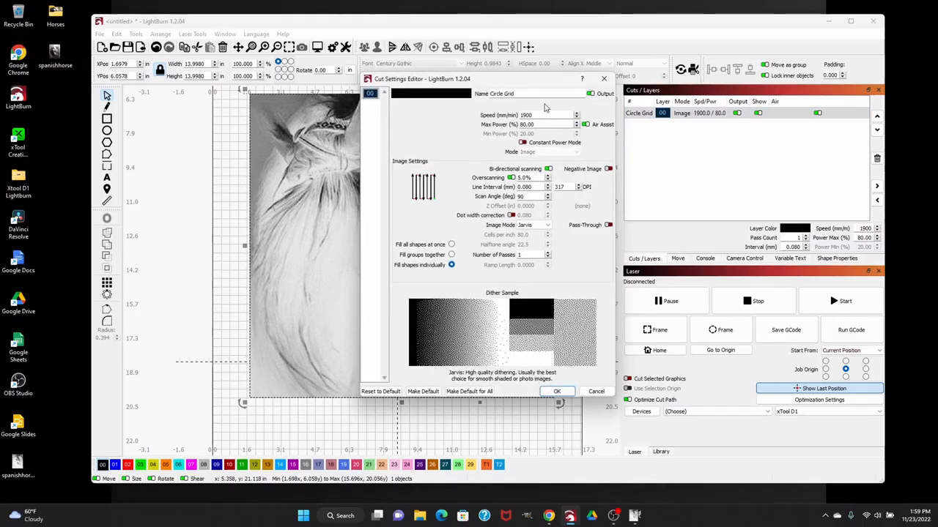
left_click_drag(515, 94, 460, 74)
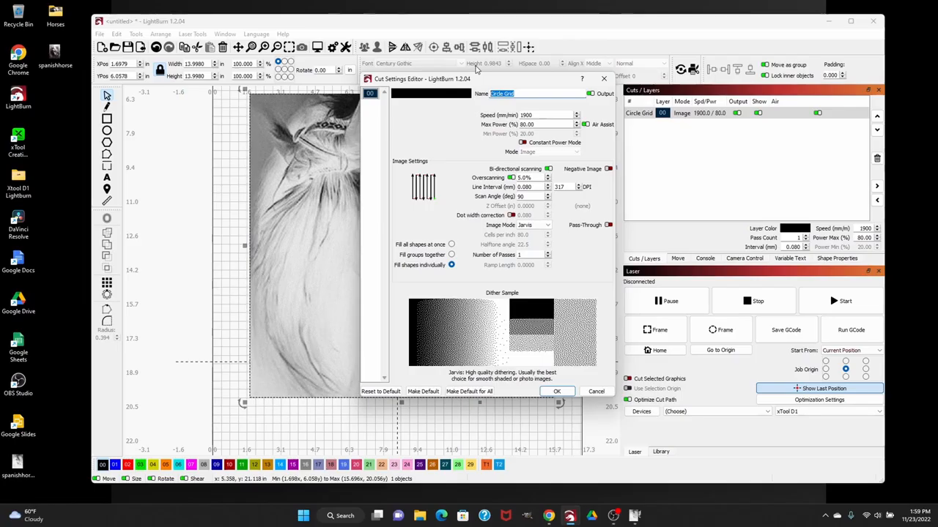
type("Spanish Horse")
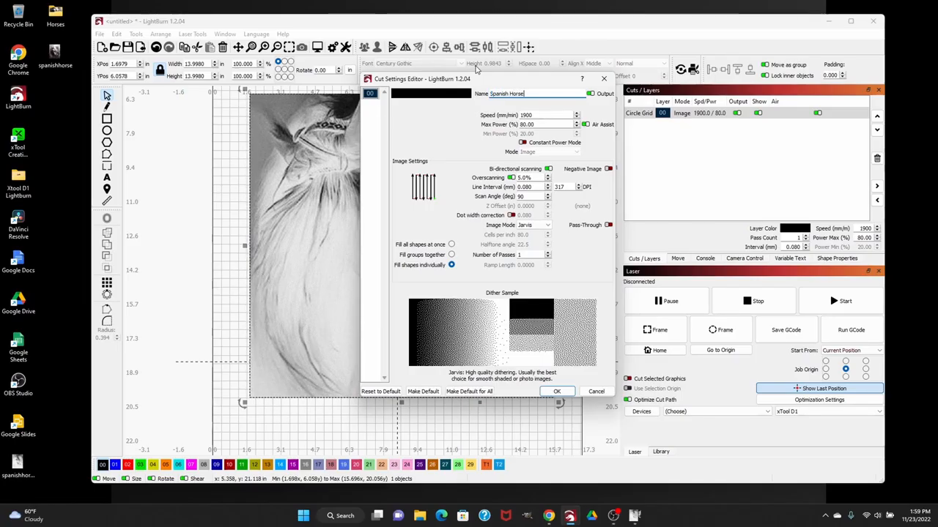
Set the image layer's speed to 6000 mm/min and its maximum power to 65%
double_click(548, 115)
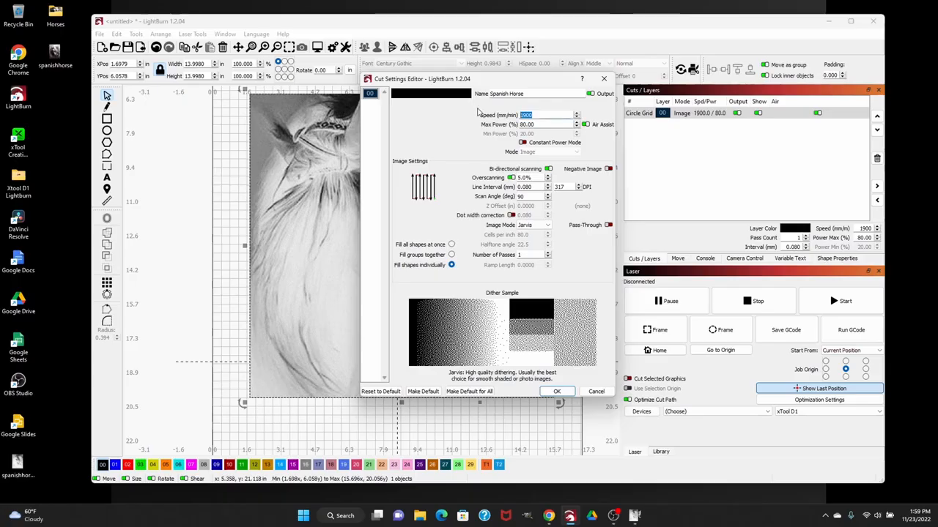
type("6000")
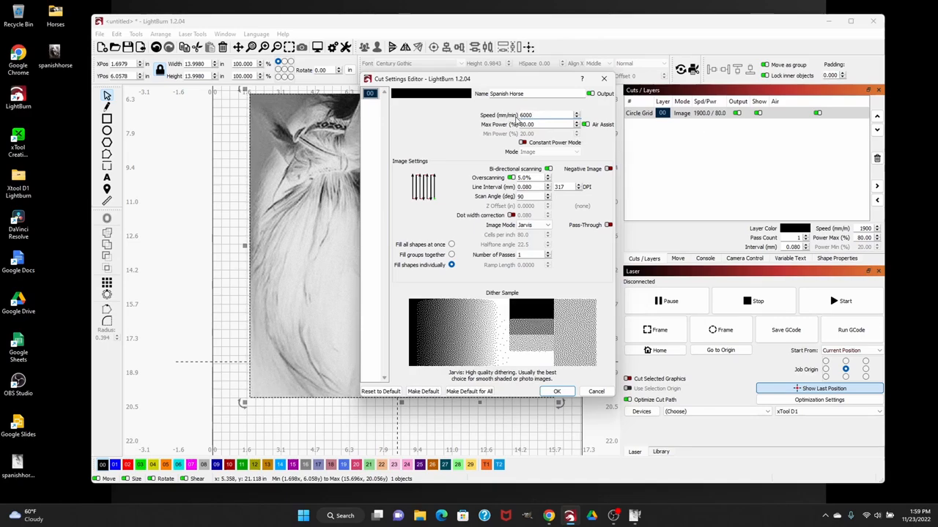
left_click(545, 124)
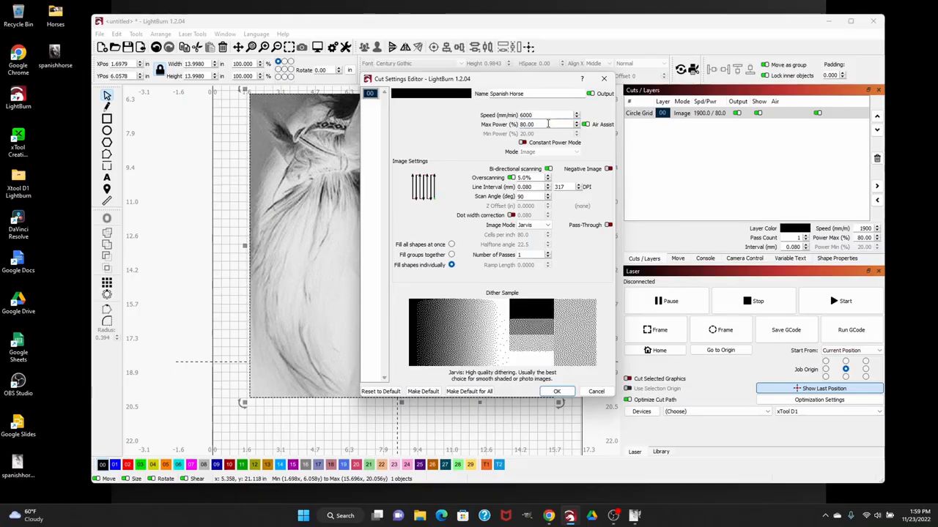
left_click_drag(548, 123, 475, 123)
type("65")
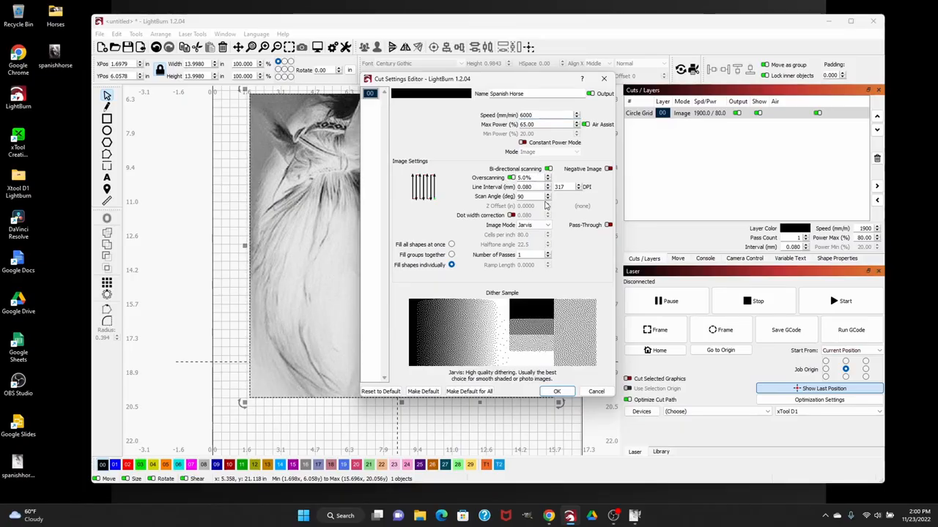
Set the layer's resolution to 320 DPI and scan angle to 45 degrees, keep the Jarvis image mode, and apply the cut settings
double_click(562, 187)
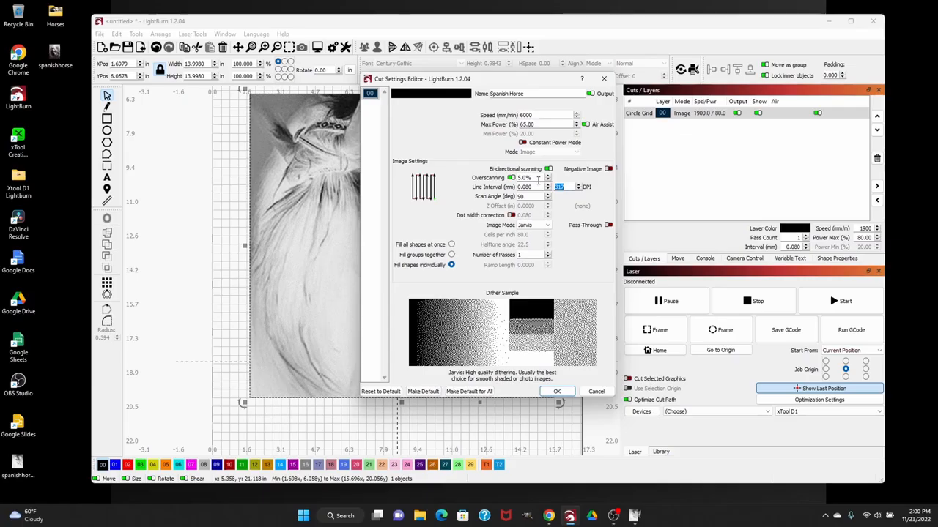
type("320")
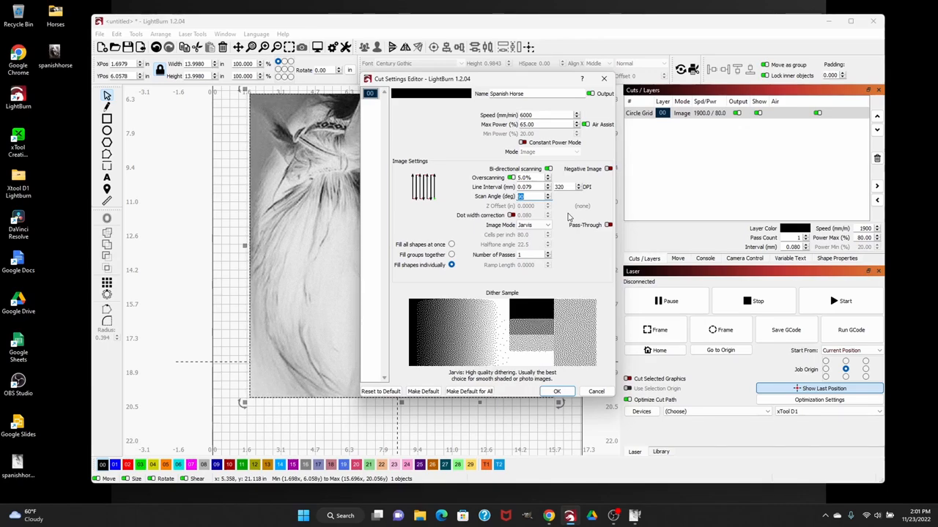
type("45")
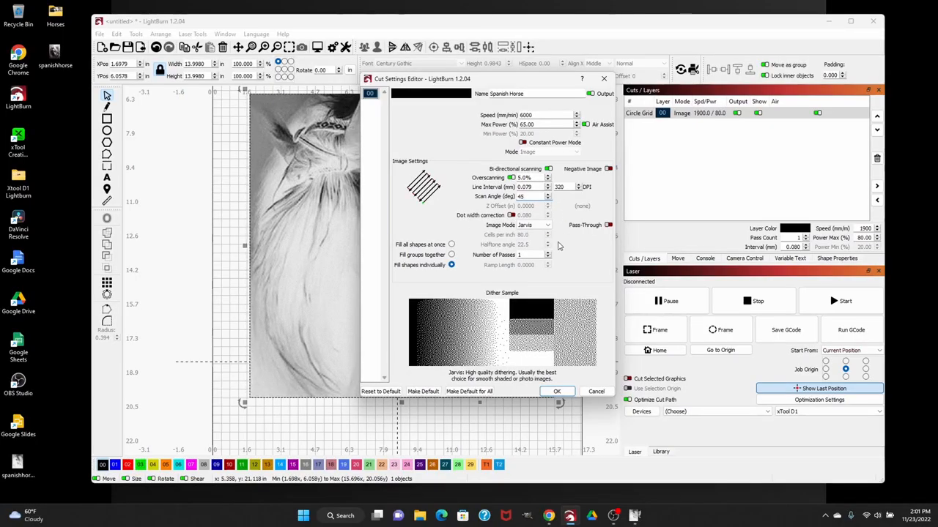
left_click(547, 225)
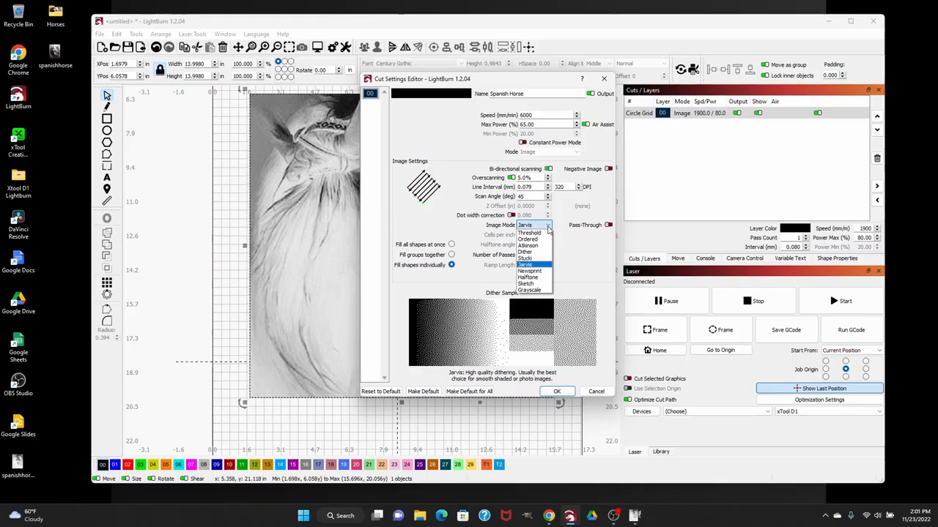
left_click(538, 265)
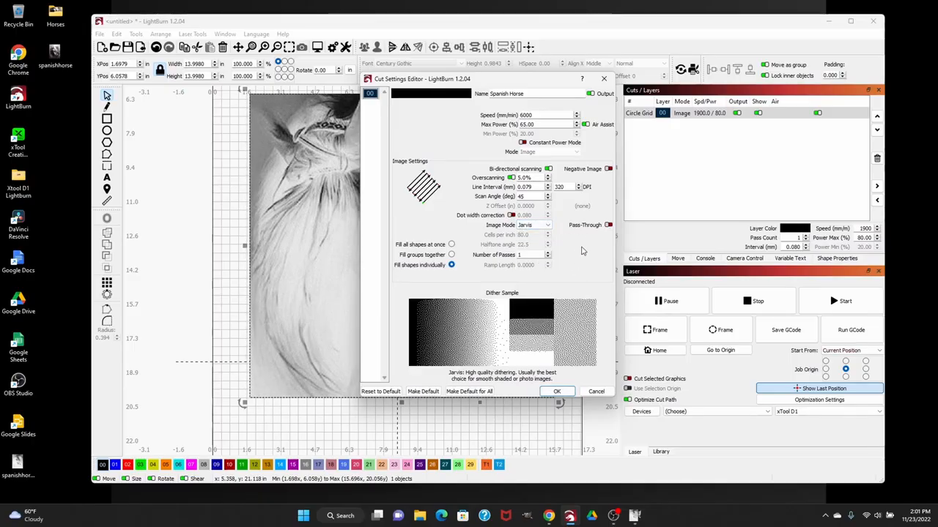
left_click(557, 391)
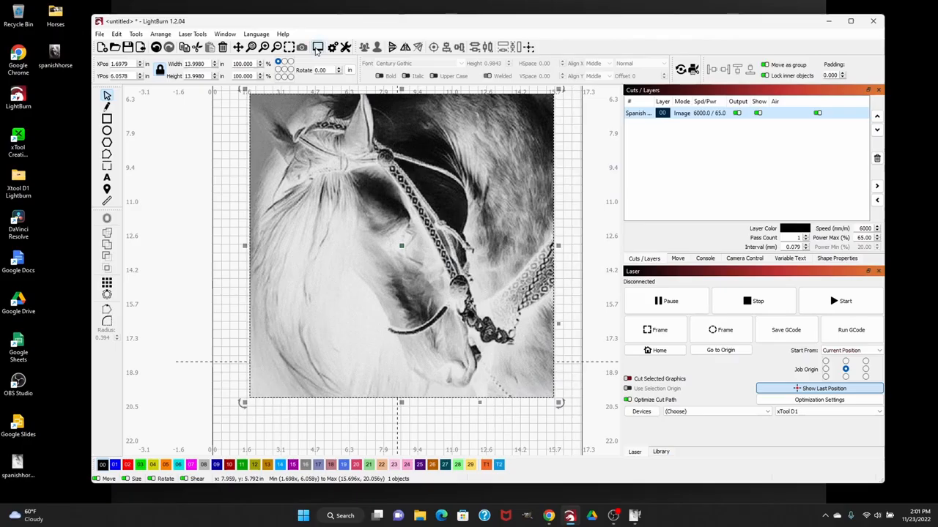
Preview the horse engraving with inverted colors, check the simulated result, and close the preview
left_click(318, 48)
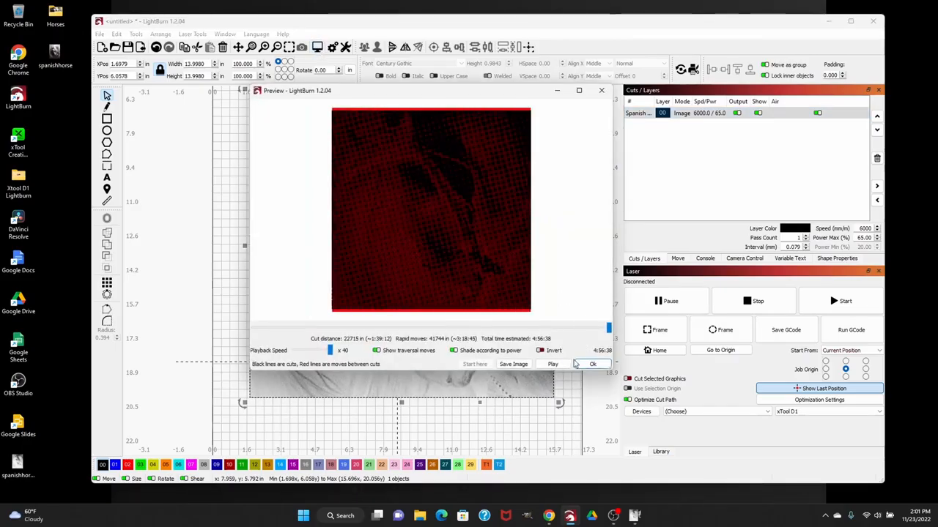
left_click(542, 350)
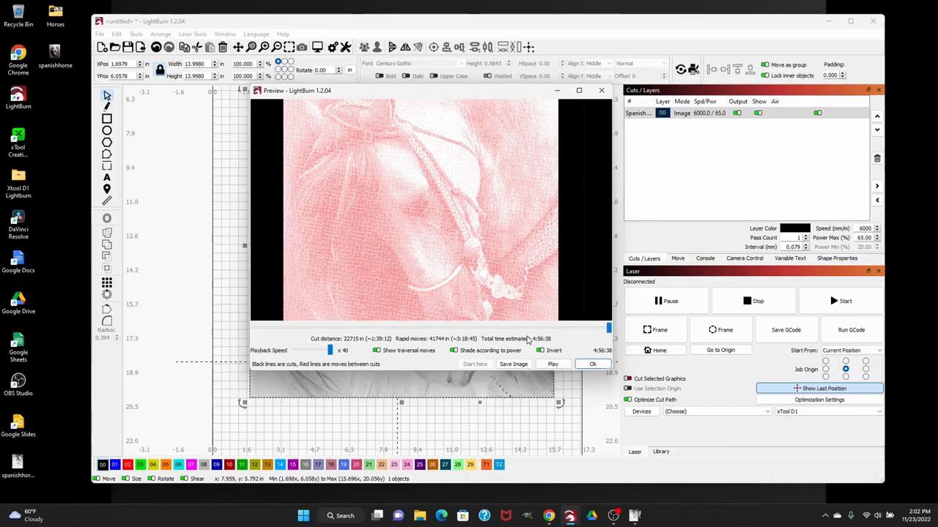
left_click(594, 365)
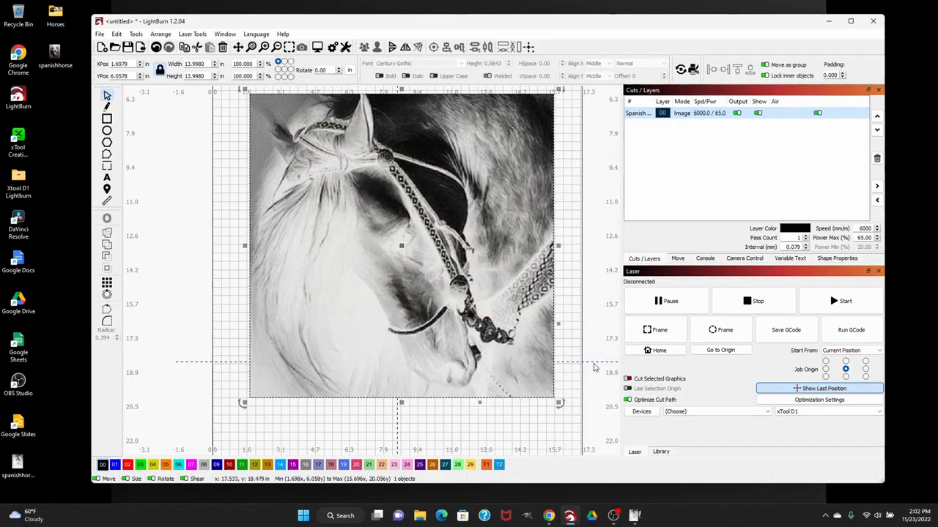